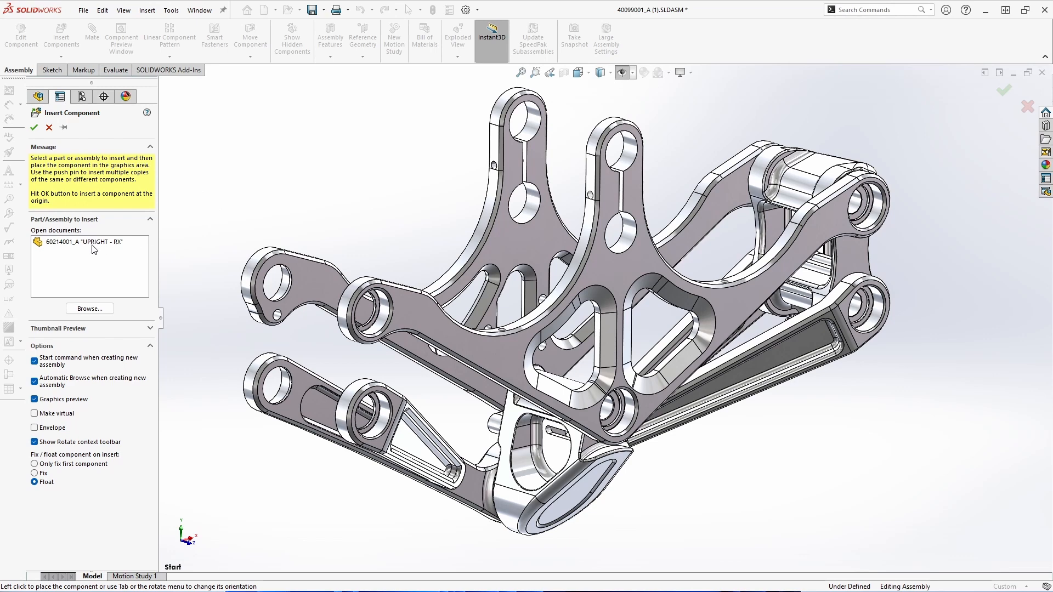
- Insert the open part 60214001_A in its 60214002 "Upright - Right - RX" configuration, floating, into the assembly
click(126, 244)
click(132, 317)
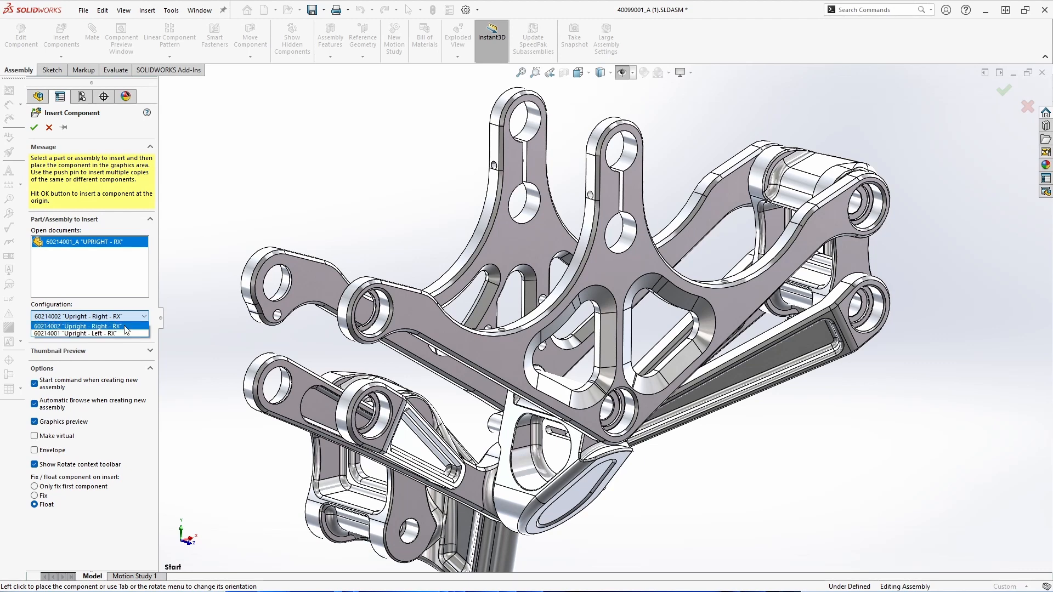
click(116, 333)
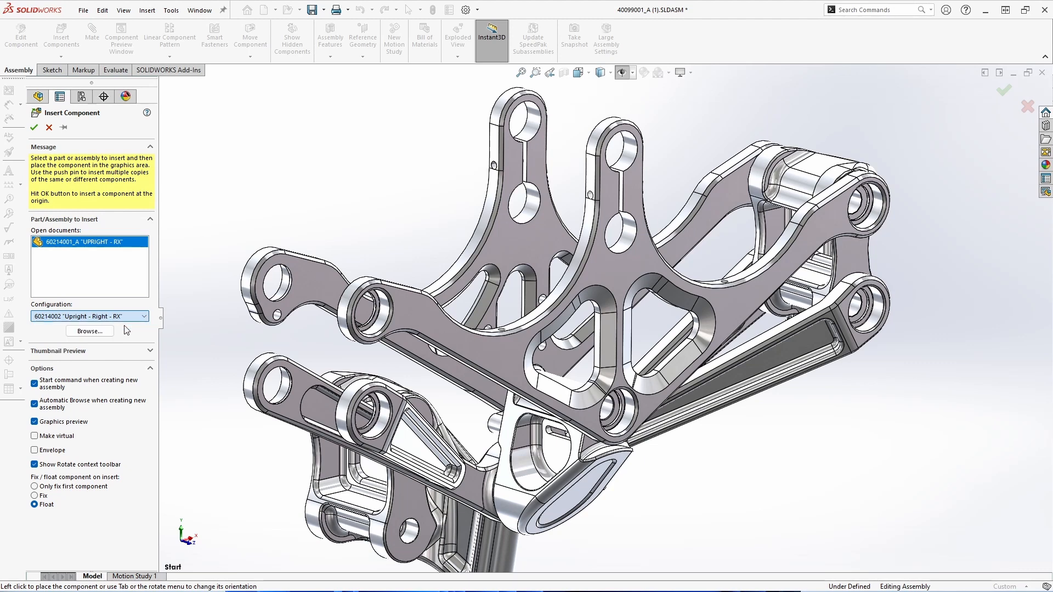
click(131, 246)
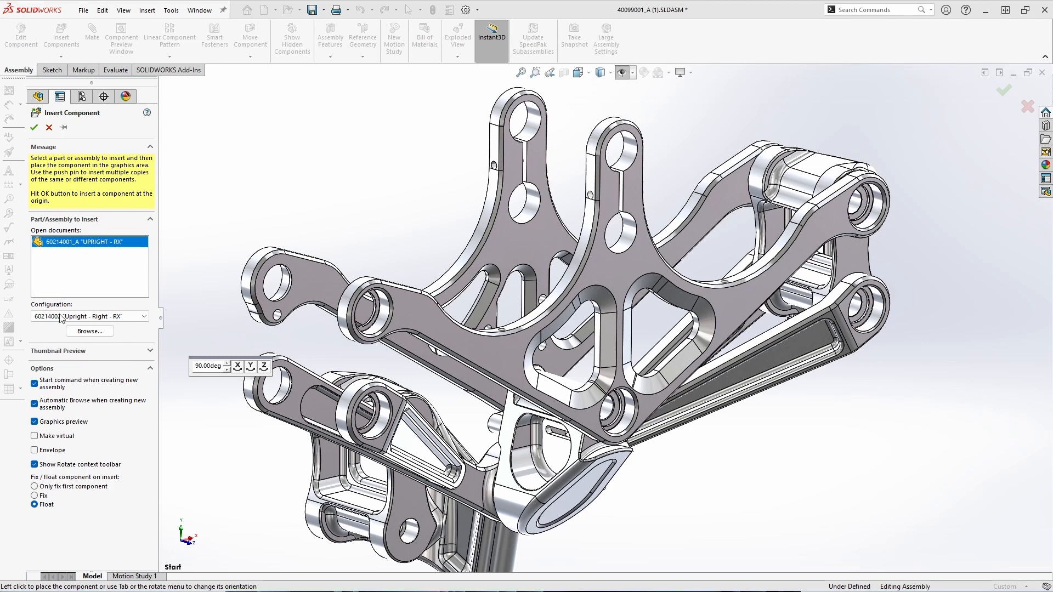
click(34, 128)
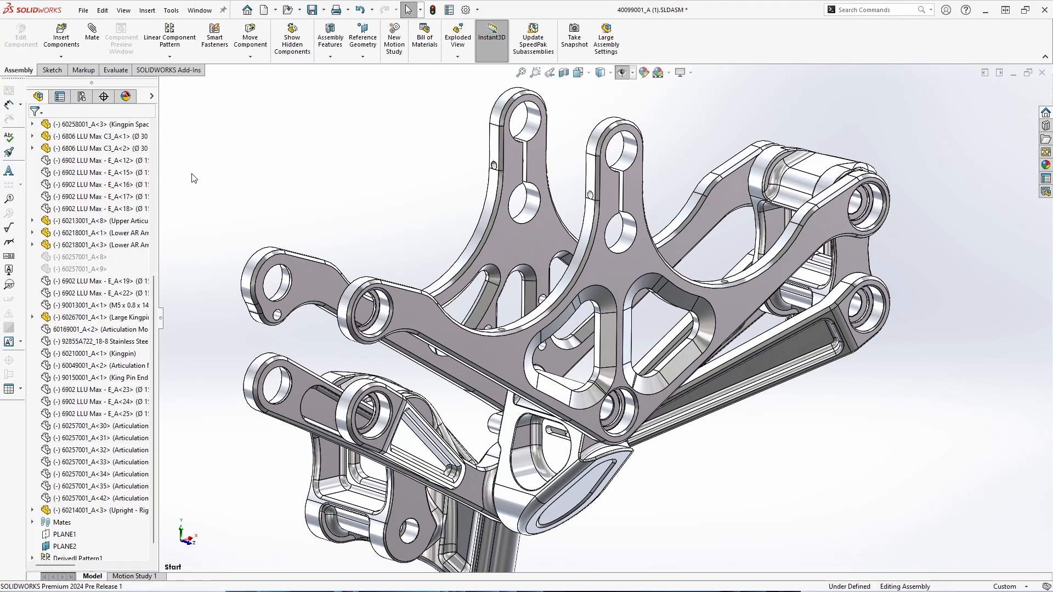
- Move and rotate the right upright to the front articulation arms and mate its pivot hole concentric with the arm bore
drag(407, 495, 317, 205)
right_drag(316, 203, 564, 288)
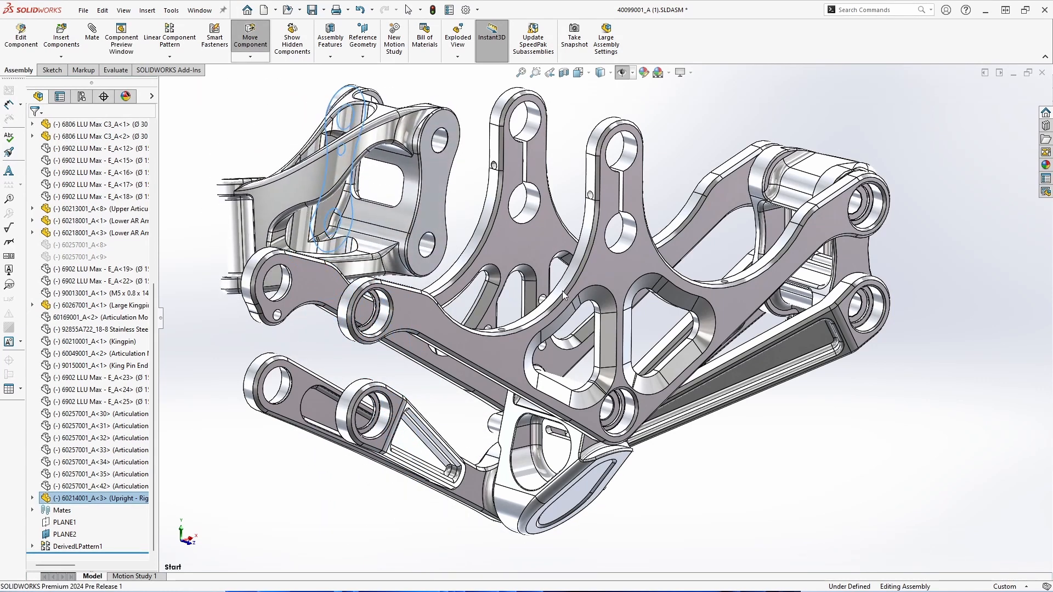
click(481, 179)
drag(443, 149, 382, 323)
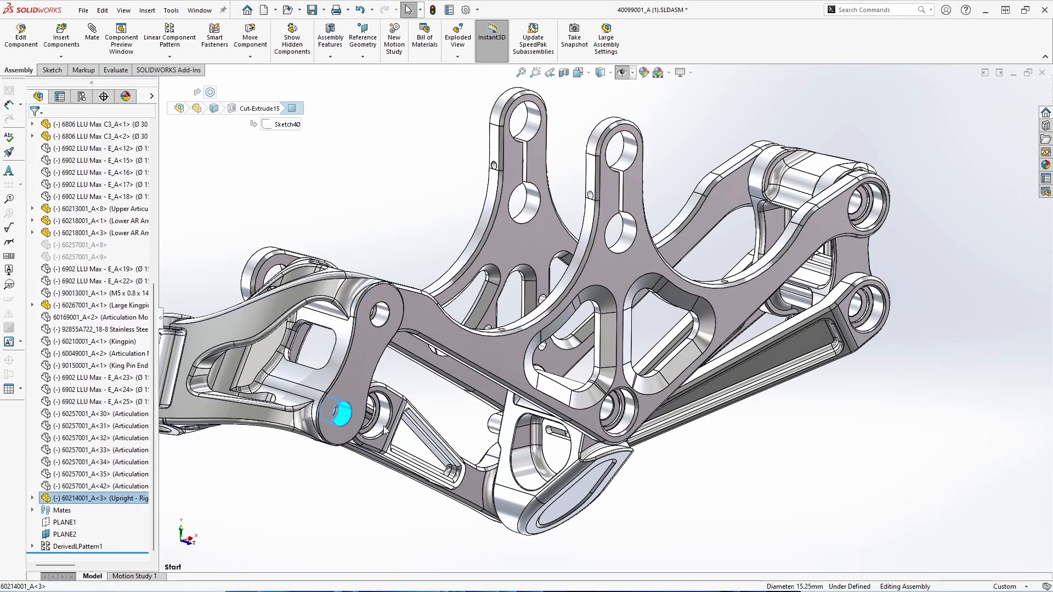
ctrl+click(344, 424)
click(460, 425)
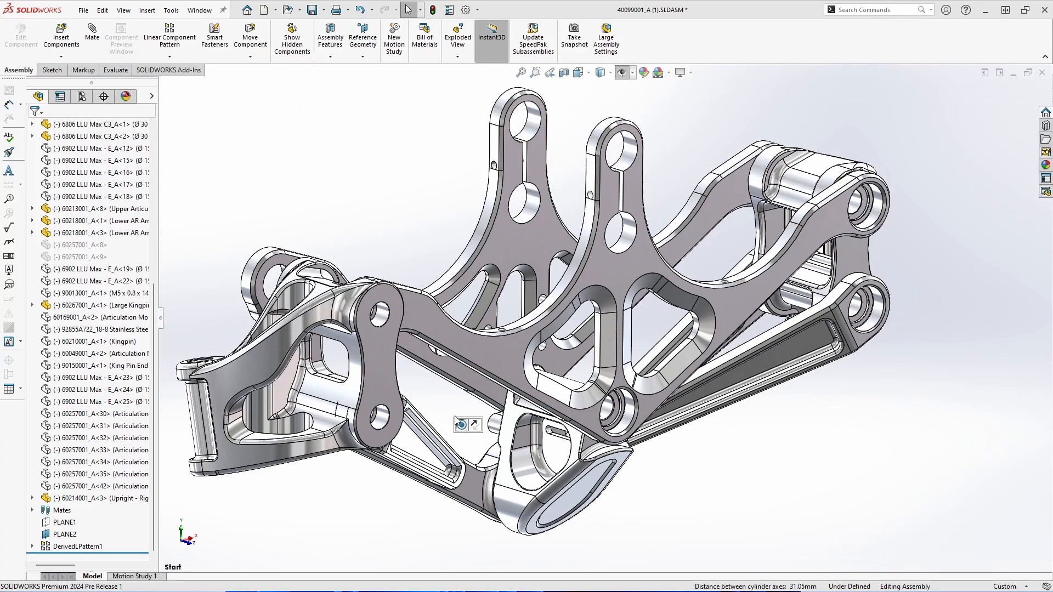
- Set up a Free width mate between the right upright's two side faces and the faces of the front and rear upper articulation arms
click(93, 46)
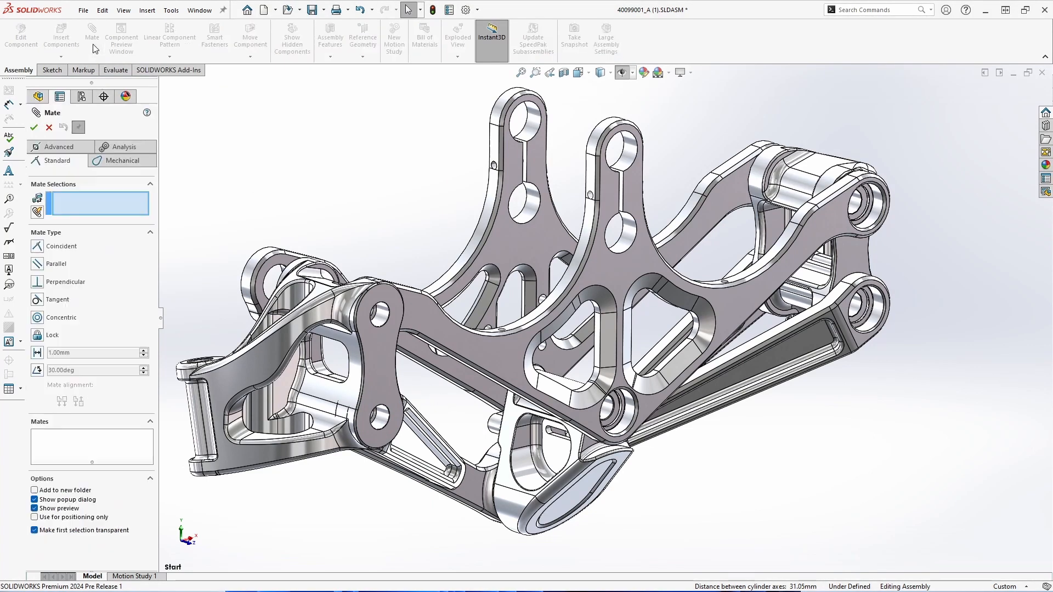
click(59, 146)
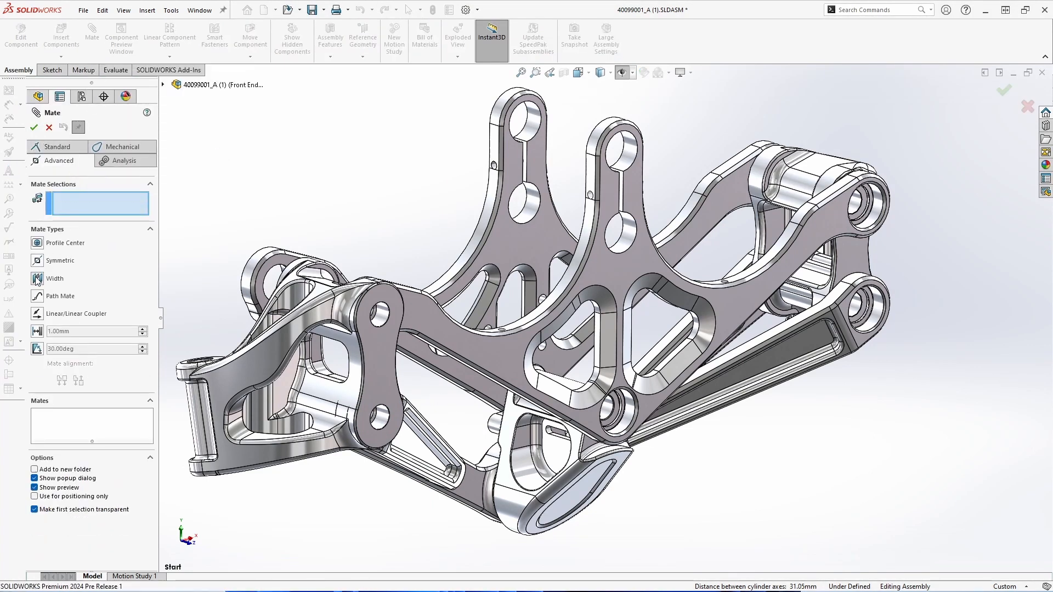
click(38, 279)
click(129, 352)
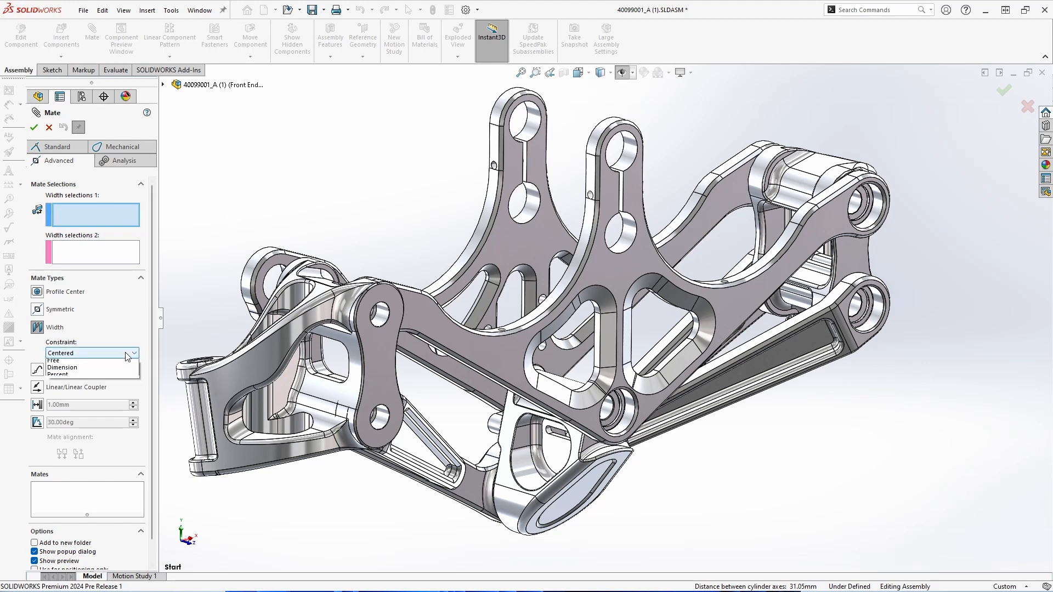
click(122, 370)
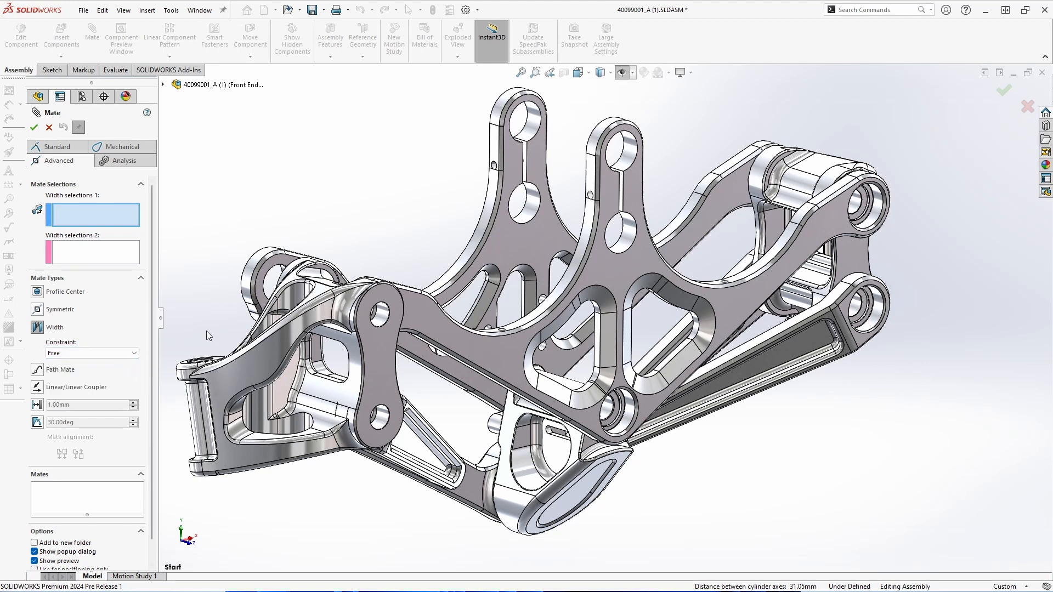
click(385, 360)
middle_drag(385, 360, 515, 365)
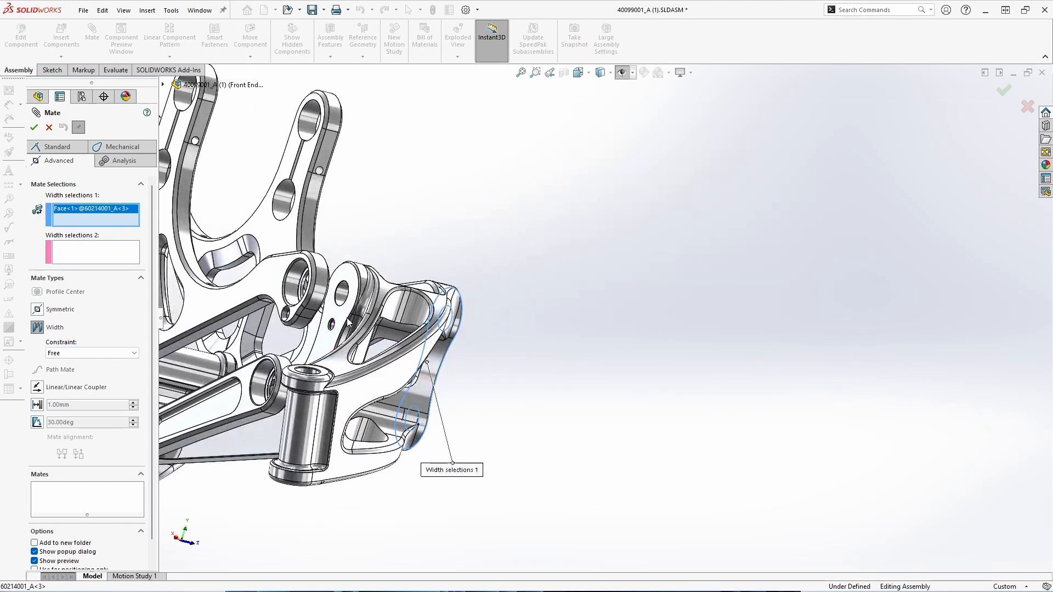
click(339, 319)
click(285, 242)
middle_drag(285, 243, 203, 251)
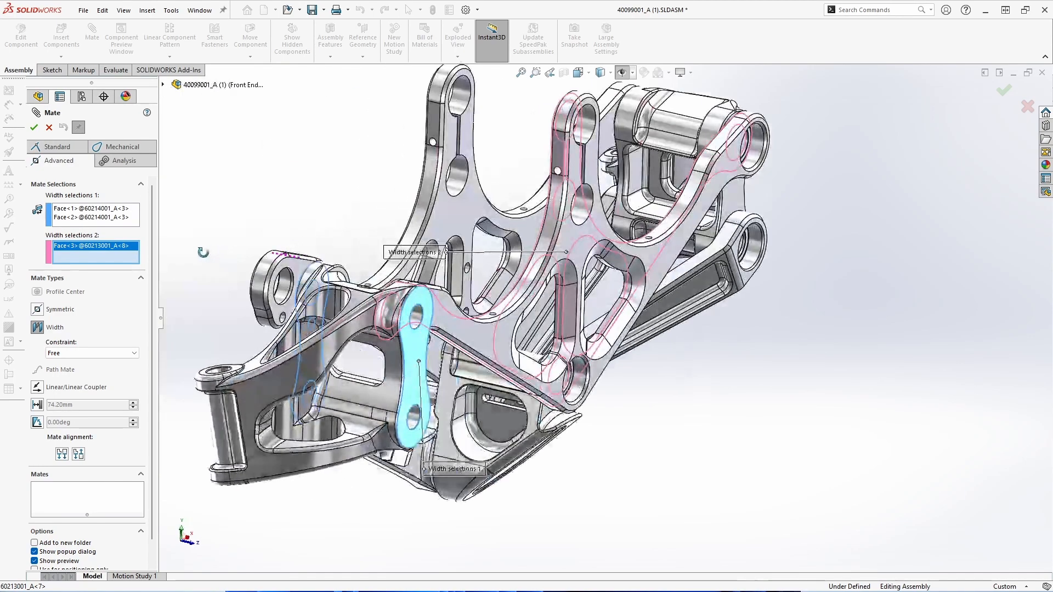
click(437, 229)
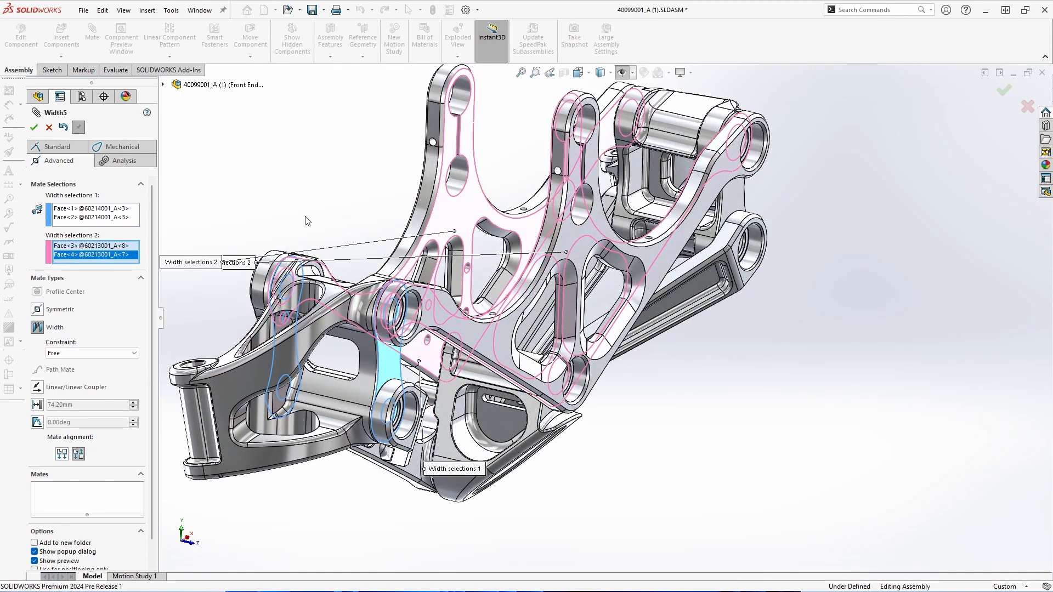
- Change the width mate's constraint to Centered and apply the mate
click(92, 353)
click(61, 377)
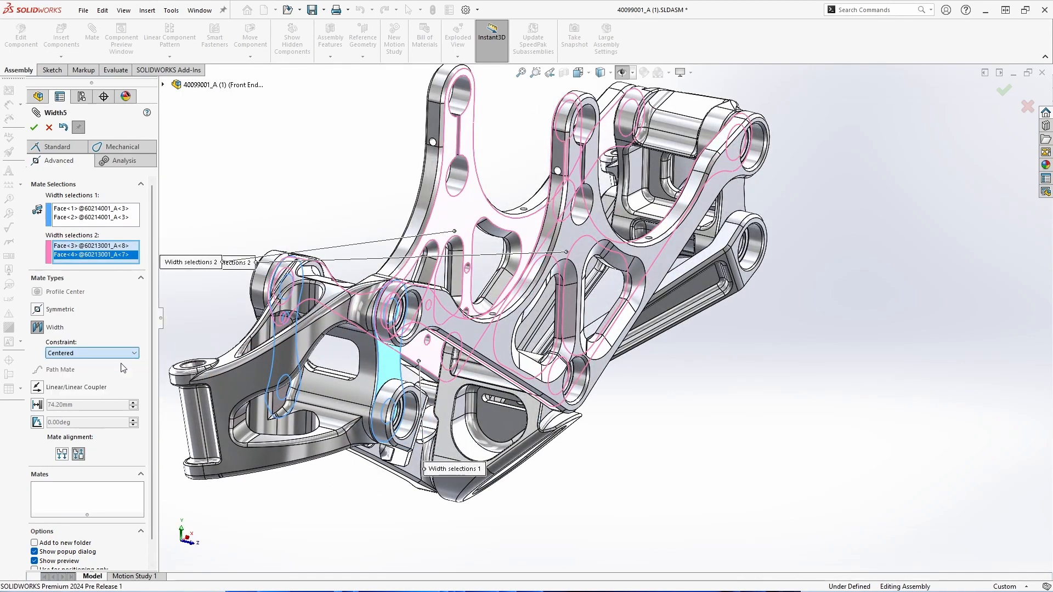
click(34, 128)
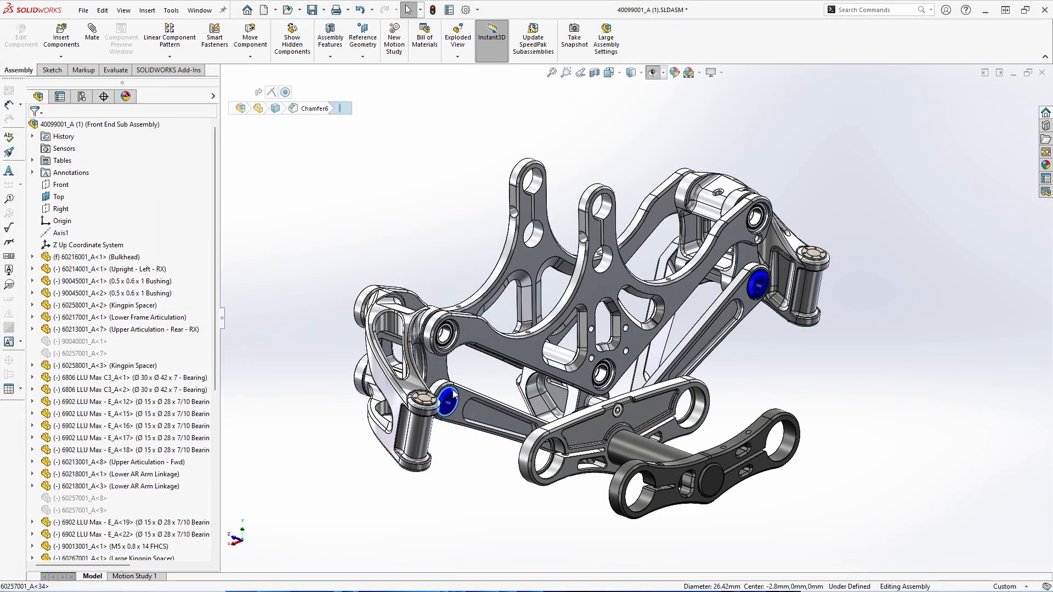
- Inspect the SHCS - Mate Ref definition of articulation pivot 60257001_A<34>, accept it and return to the assembly
click(453, 390)
click(33, 546)
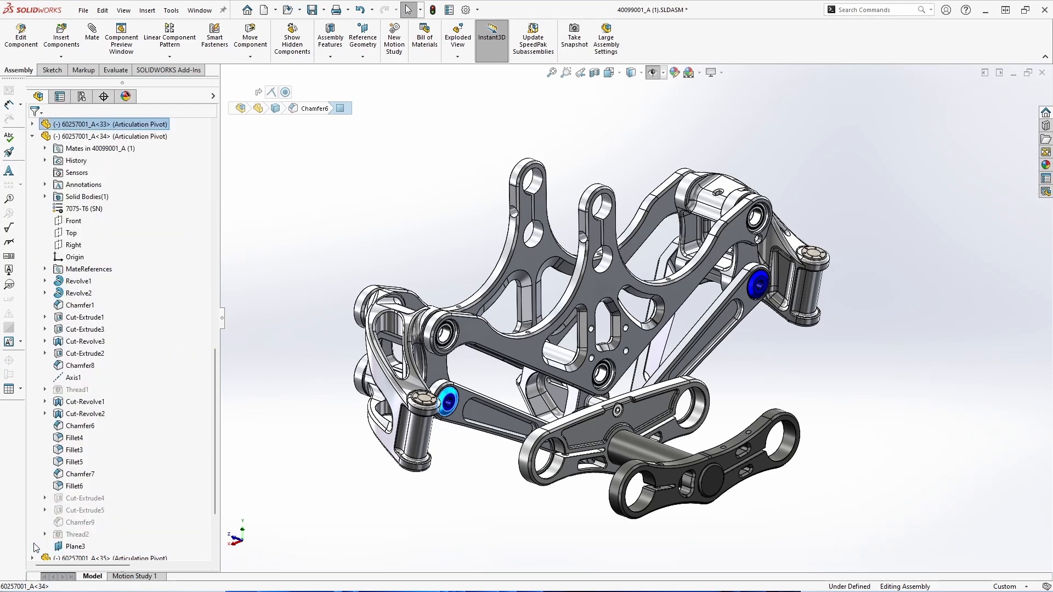
click(45, 269)
right_click(94, 279)
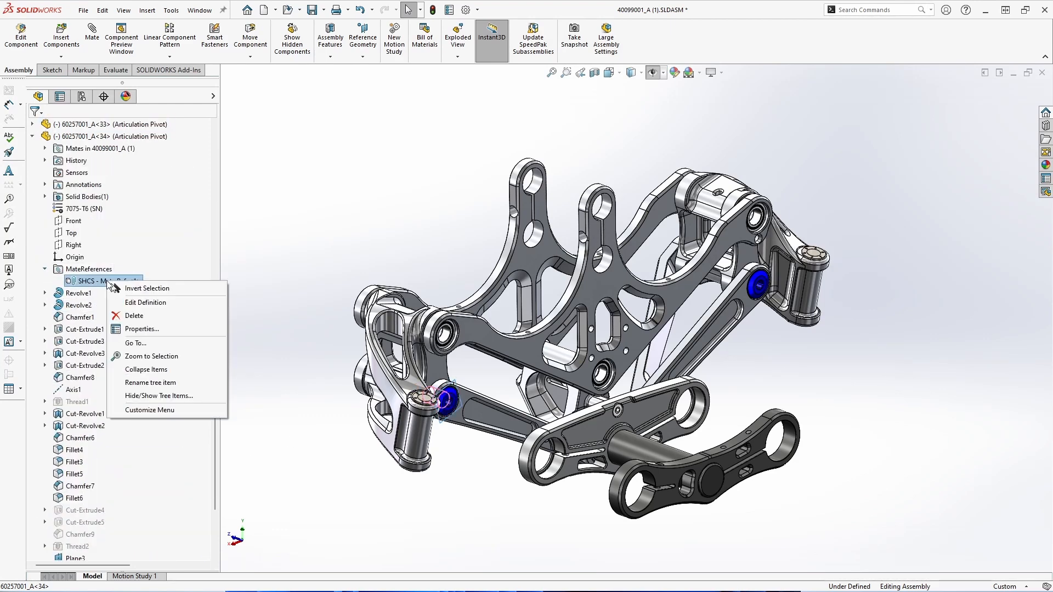
click(137, 301)
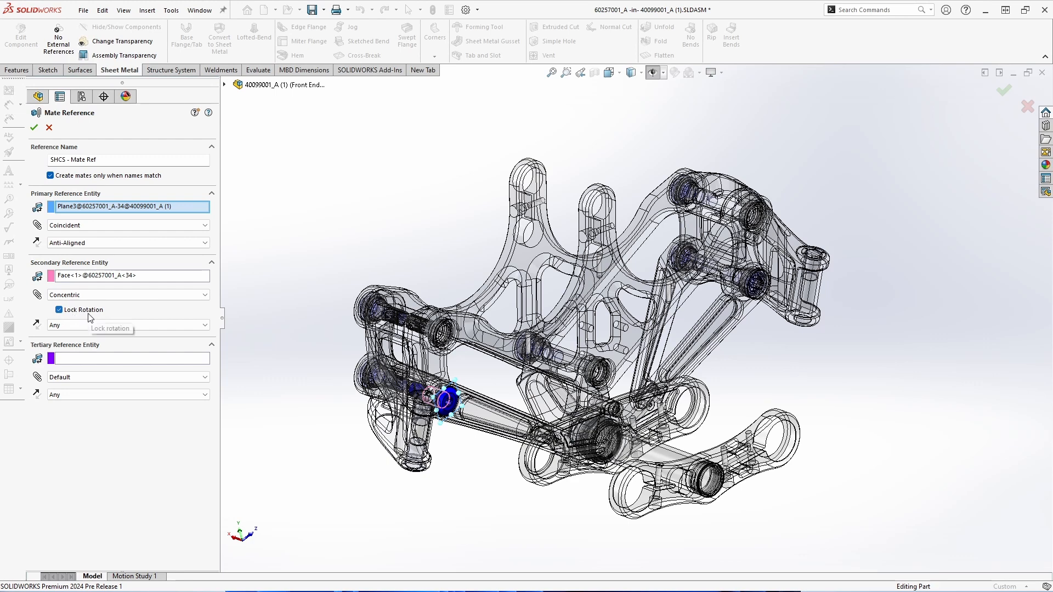
click(34, 131)
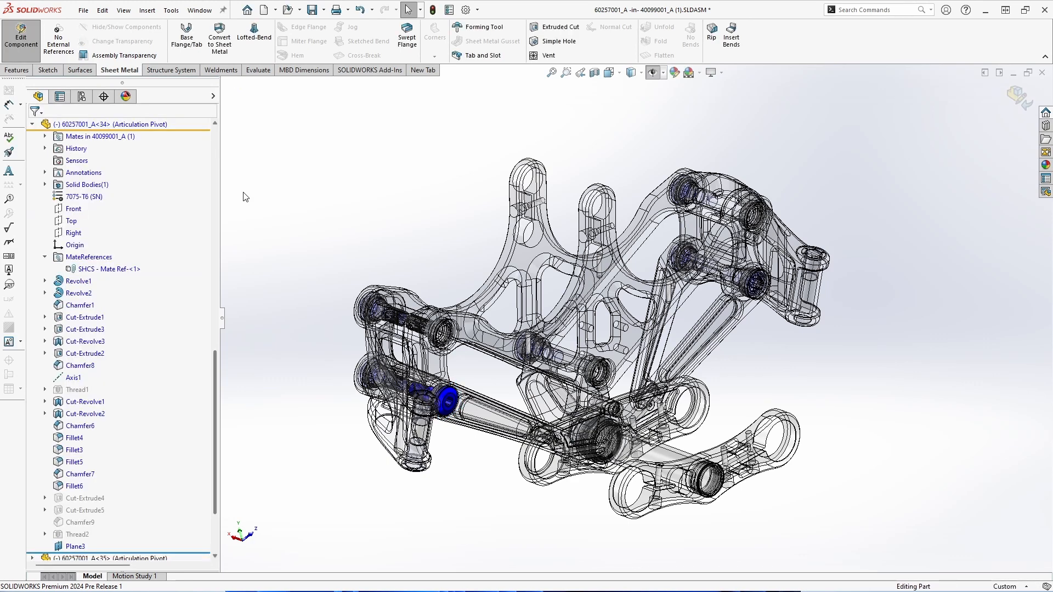
click(1014, 107)
- Copy the articulation pivot into the three empty bearing bores at the upper arm ends and lower centre, using its SHCS - Mate Ref mate references
drag(450, 396, 450, 316)
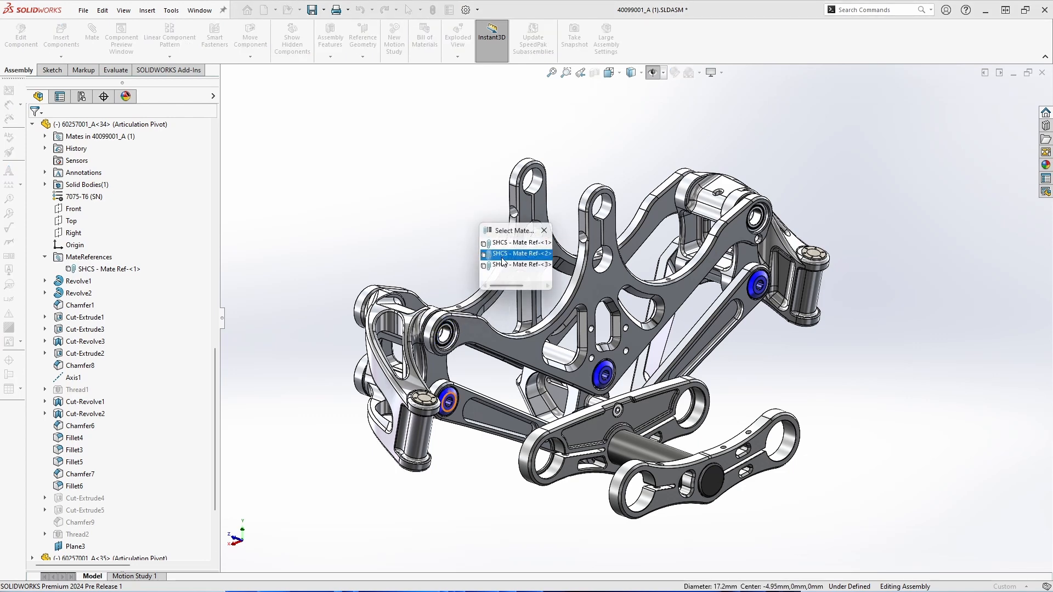
click(501, 243)
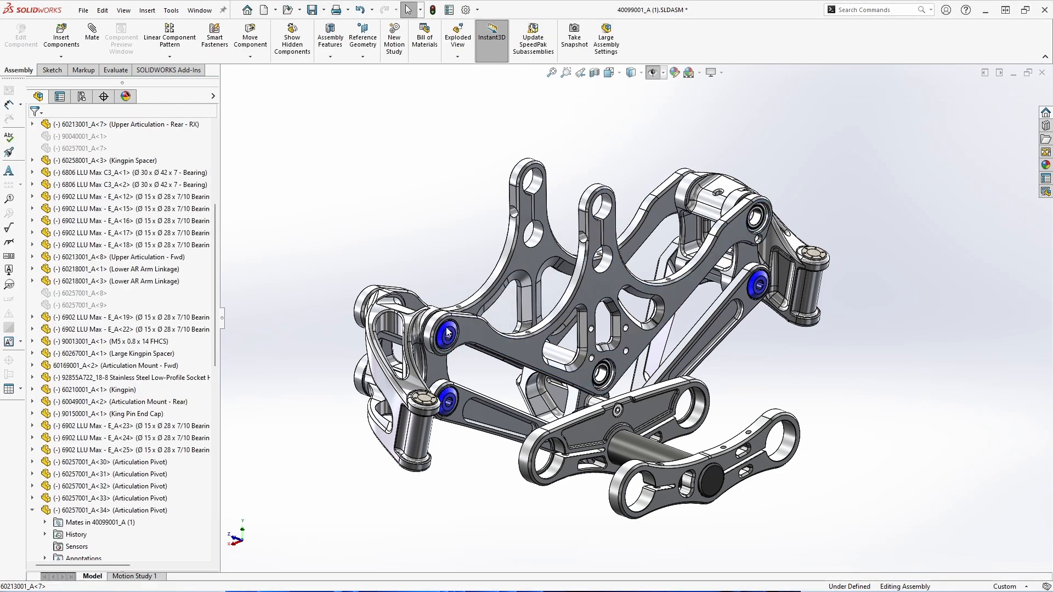
ctrl+drag(449, 330, 600, 364)
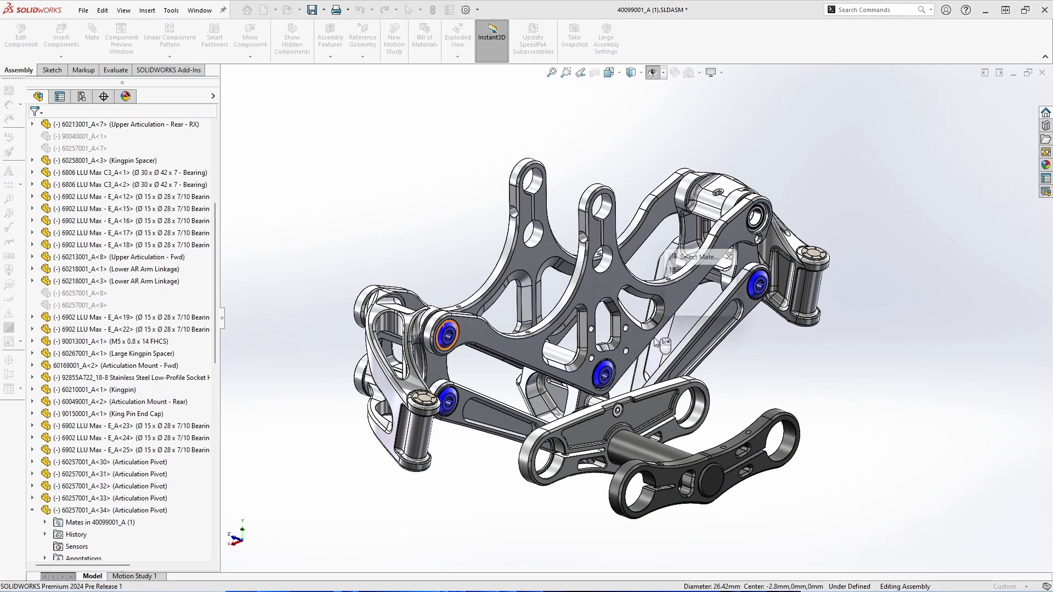
click(703, 280)
click(605, 362)
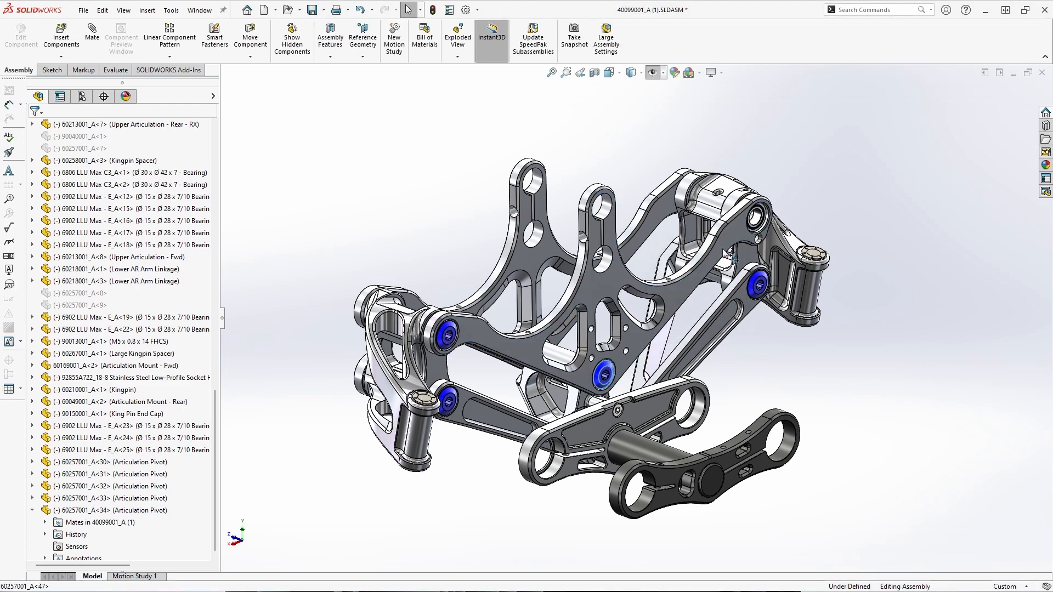
ctrl+drag(741, 220, 741, 221)
click(794, 169)
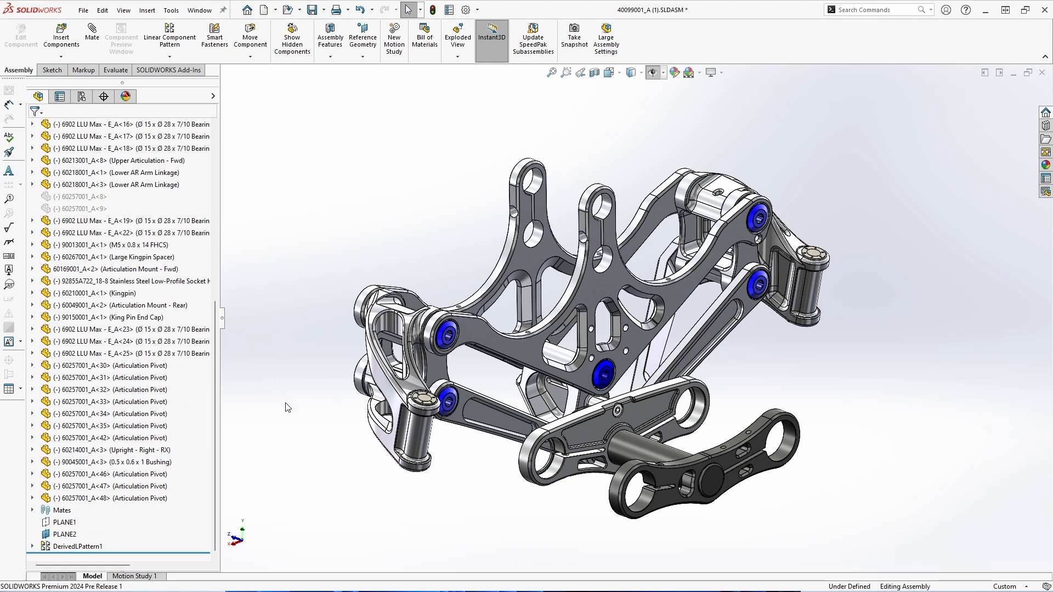
- Reorder the component tree so Upright - Right - RX and the 0.5 x 0.6 x 1 Bushing <3> follow the last articulation pivot
click(135, 450)
ctrl+click(136, 463)
drag(136, 463, 129, 500)
- Set the component reference of articulation pivot 60257001_A<30> to FRONT in its component properties
click(159, 365)
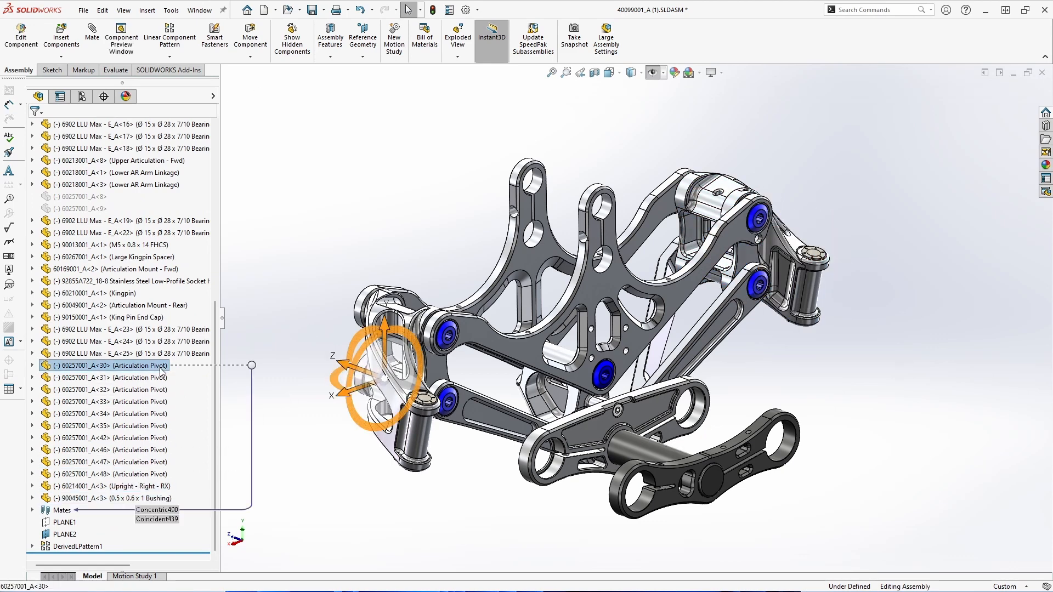
right_click(159, 365)
click(325, 192)
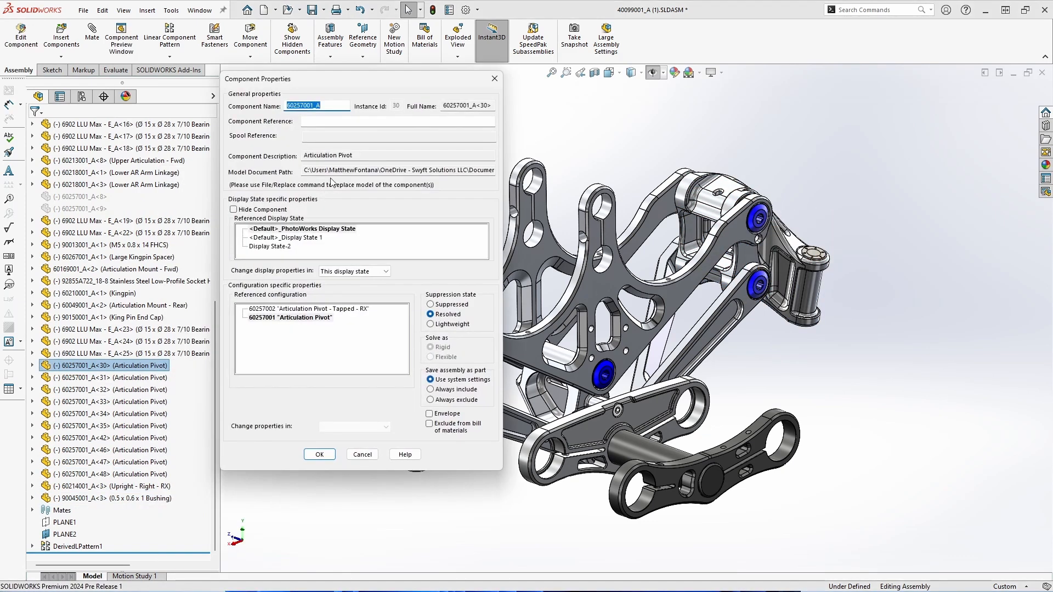
click(331, 124)
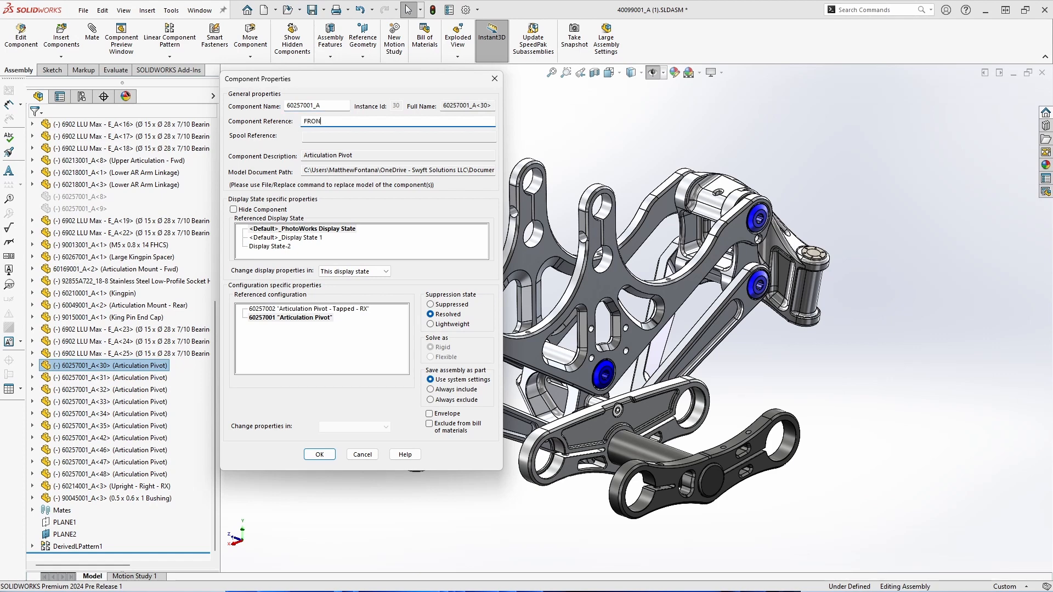
click(318, 455)
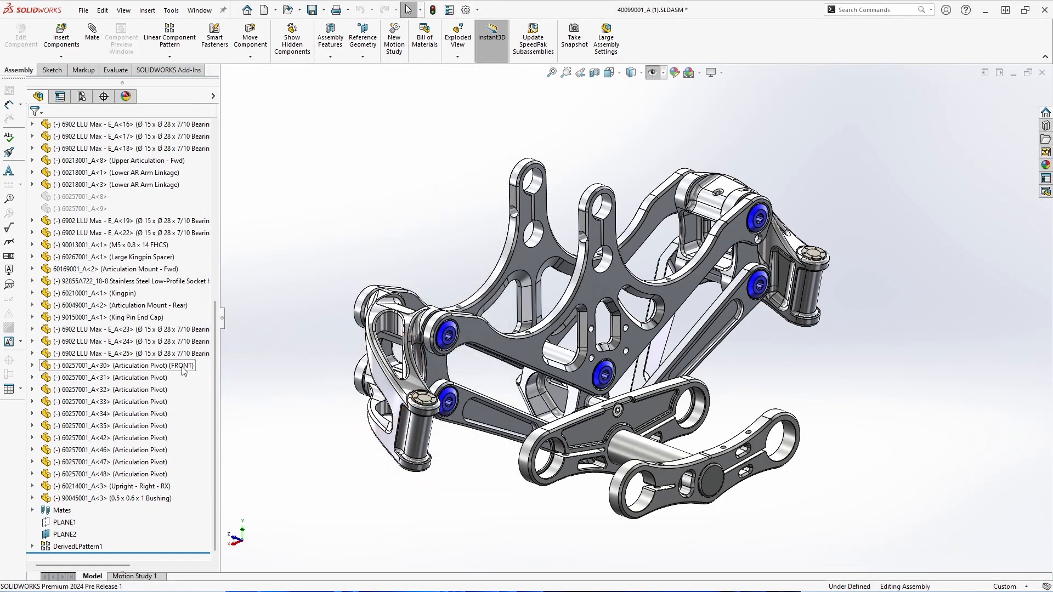
- Edit the assembly's component references, assigning FRONT to articulation pivots <31> through <34>
drag(215, 366, 214, 189)
right_click(134, 124)
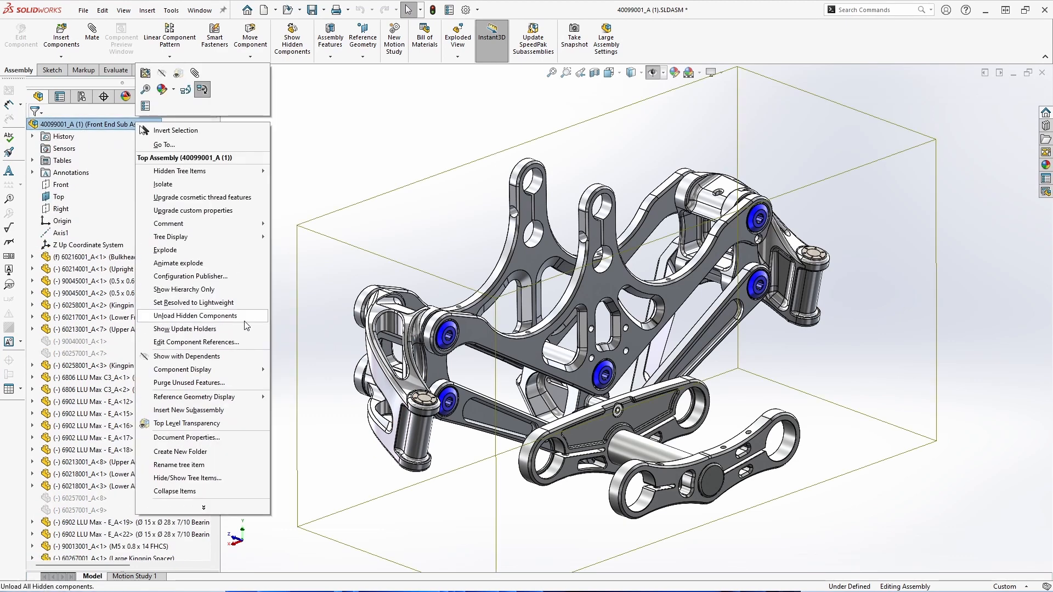
click(249, 339)
drag(575, 139, 575, 220)
drag(416, 270, 512, 271)
click(444, 186)
text(FRONT)
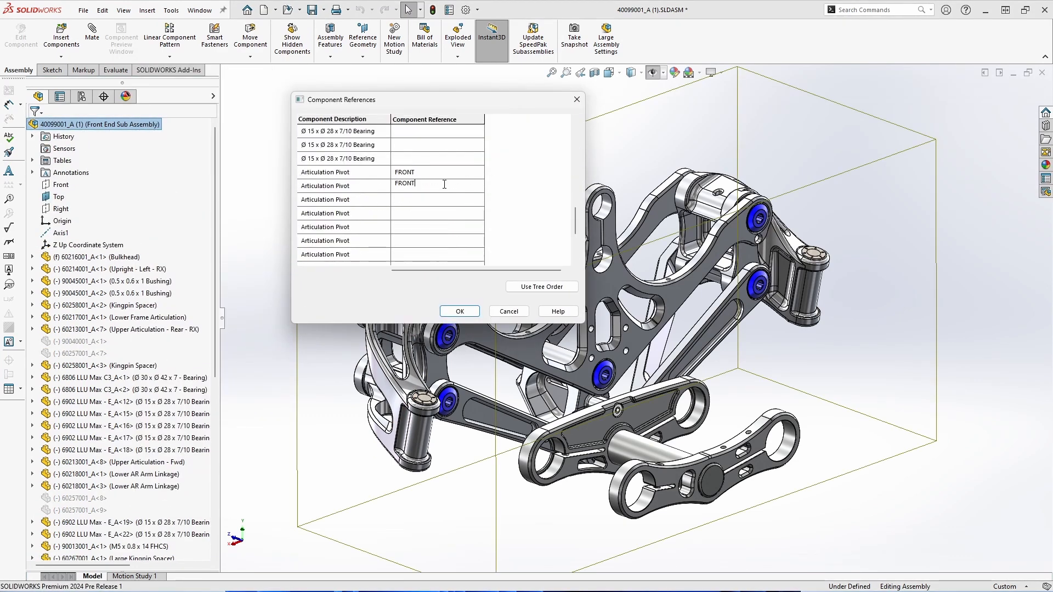
key(Return)
text(FRONT)
key(Return)
text(FRONT)
- Assign the component reference REAR to articulation pivots <35>, <42>, <46>, <47> and <48>, and apply the references
click(458, 236)
key(ctrl+c)
key(Return)
key(ctrl+v)
key(Return)
key(ctrl+v)
key(Return)
key(ctrl+v)
key(Return)
key(ctrl+v)
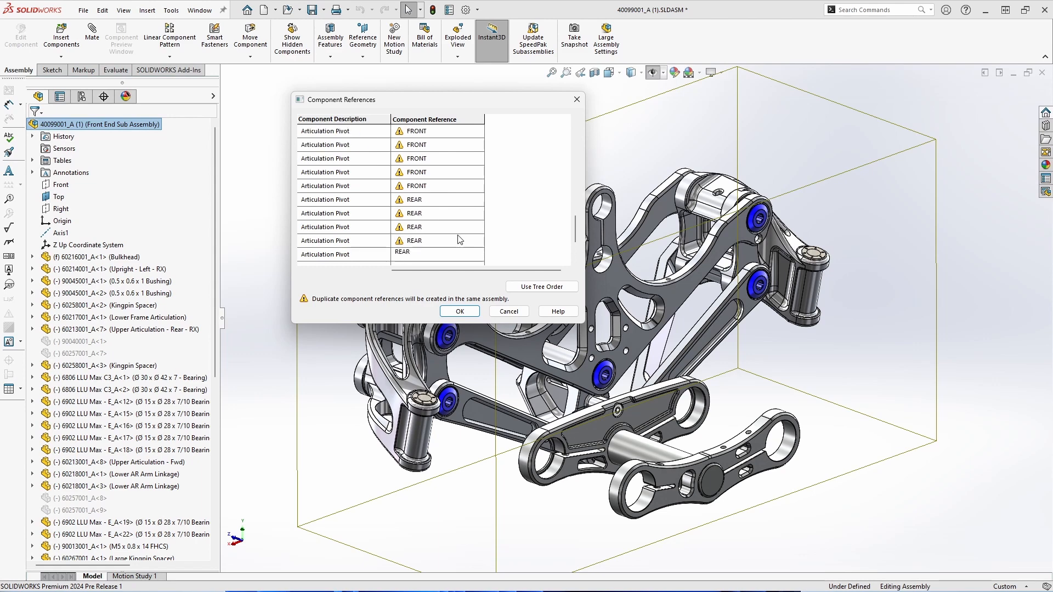
key(Return)
click(460, 311)
drag(215, 328, 216, 499)
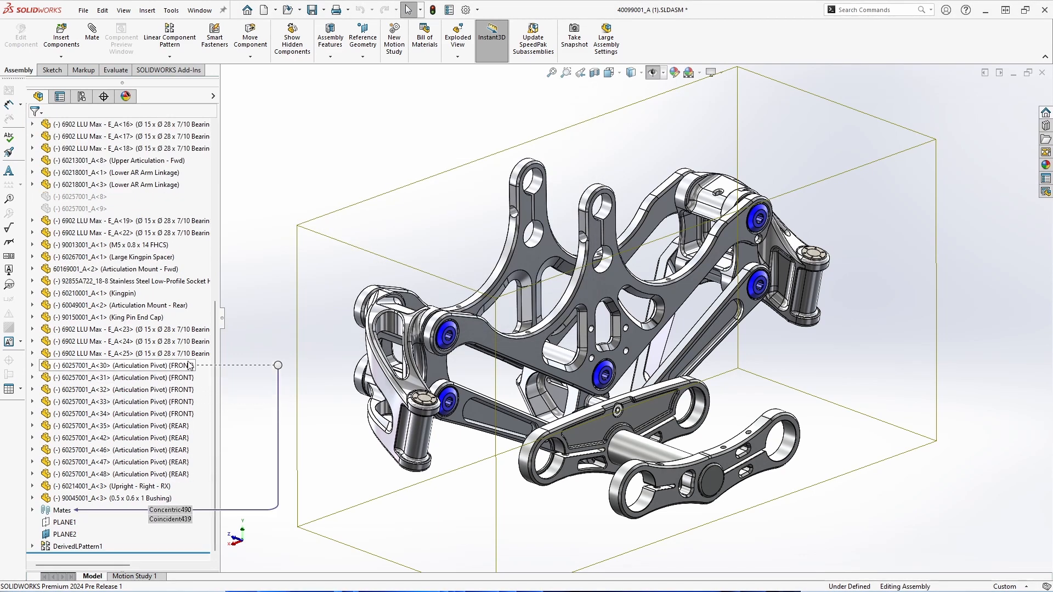
- Start the Defeature command on the assembly and load the IP Classification Rule.slddrs rule set
text(s)
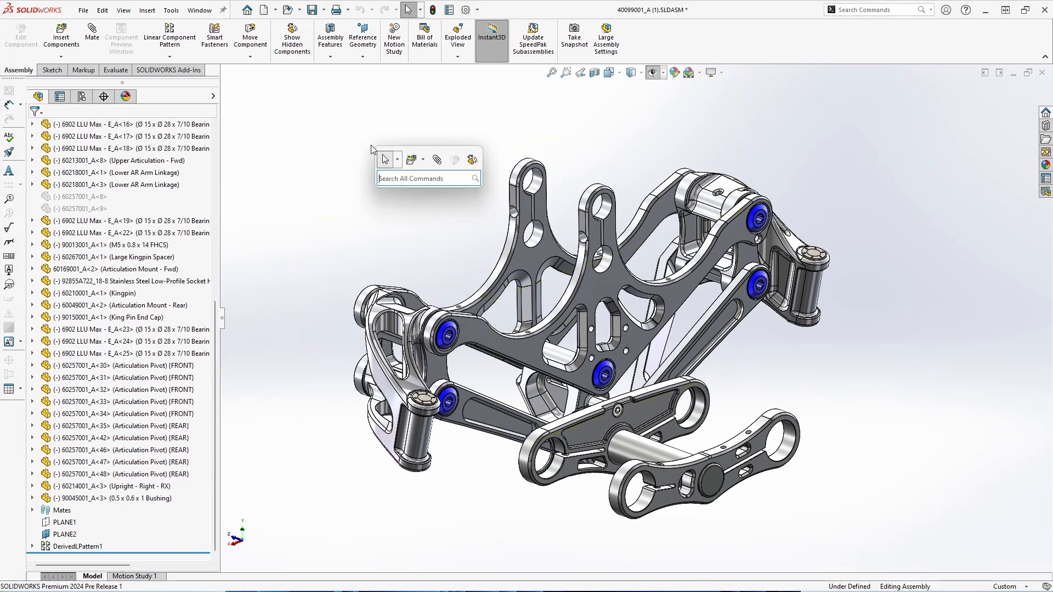
text(defea)
key(Return)
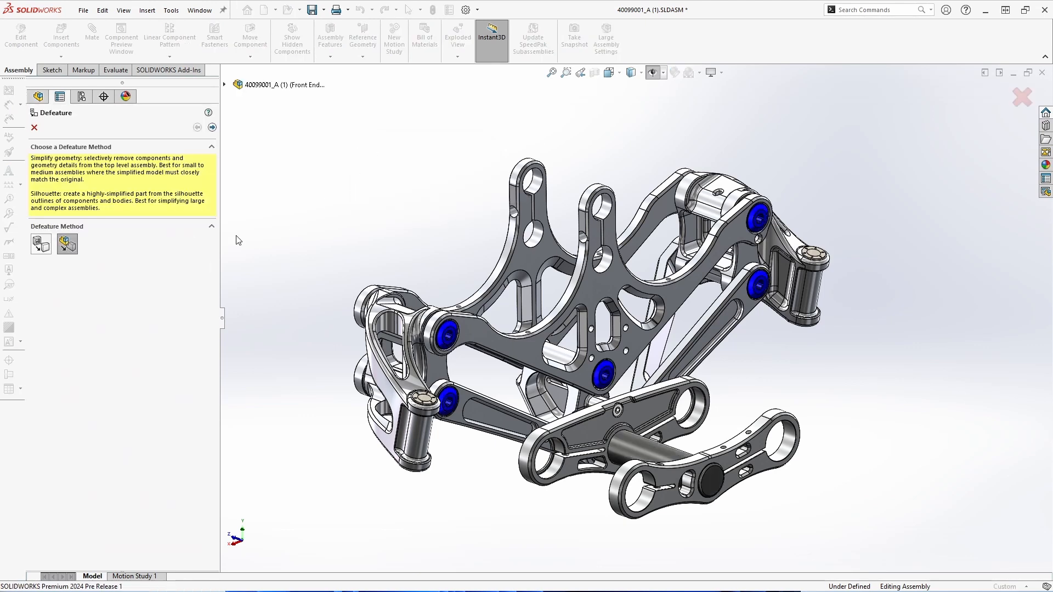
click(212, 128)
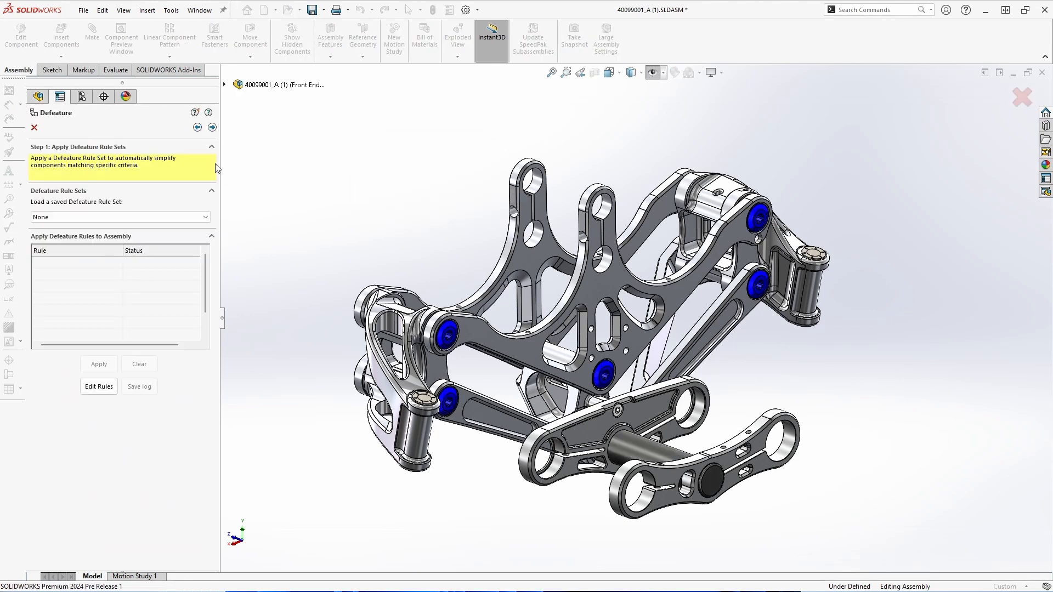
click(204, 220)
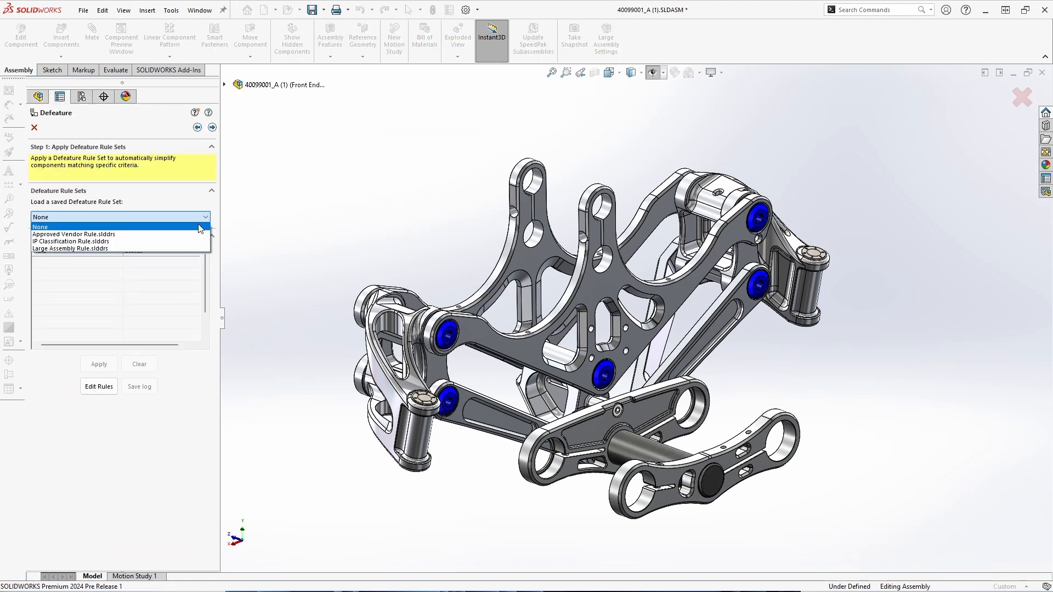
click(196, 241)
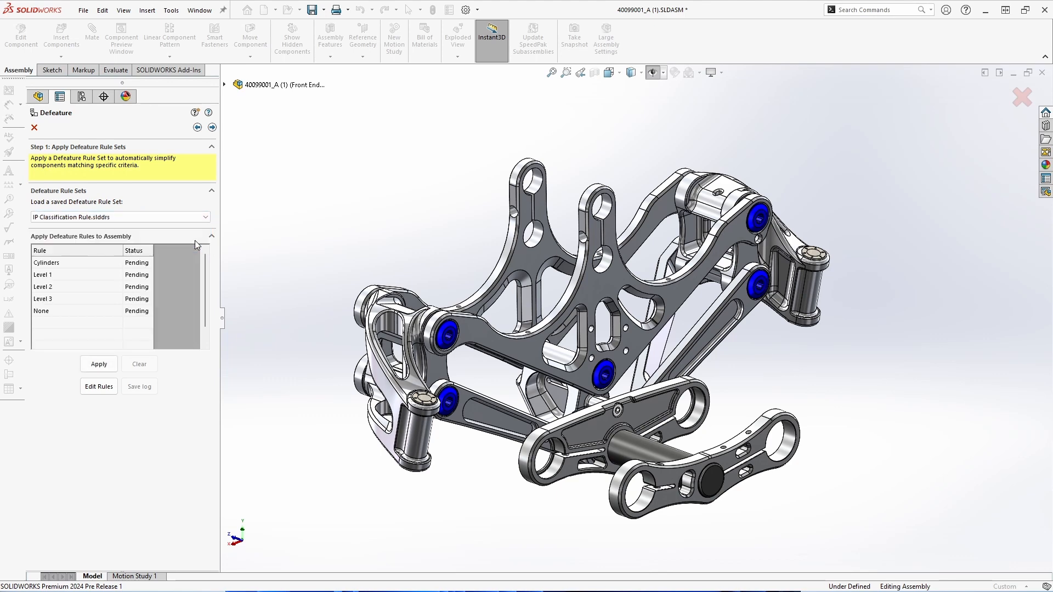
- Review the loaded defeature rules in the Defeature Rules Editor and apply the rule set to the assembly
click(101, 387)
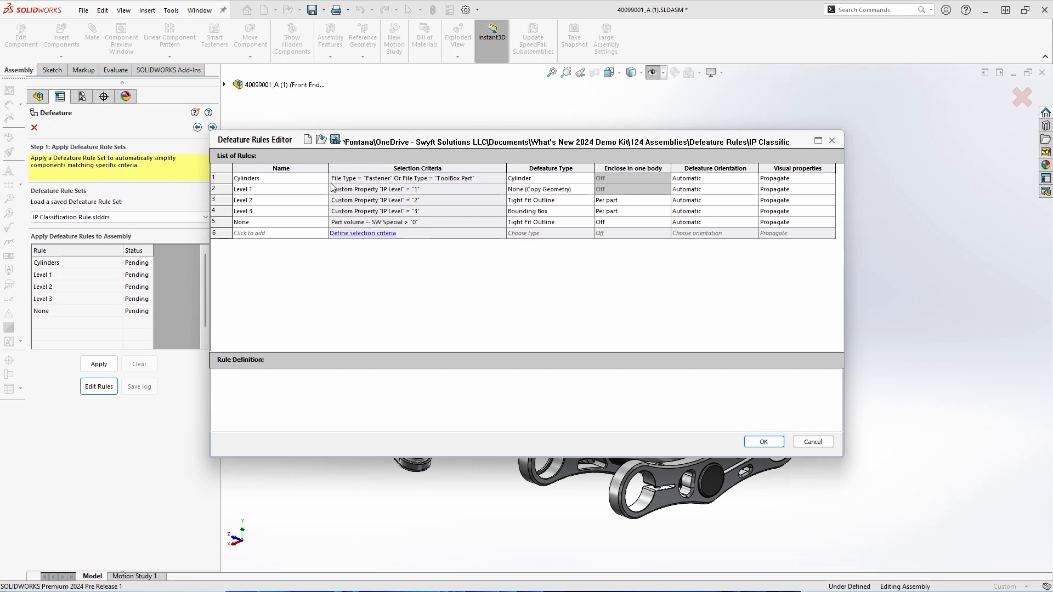
click(767, 442)
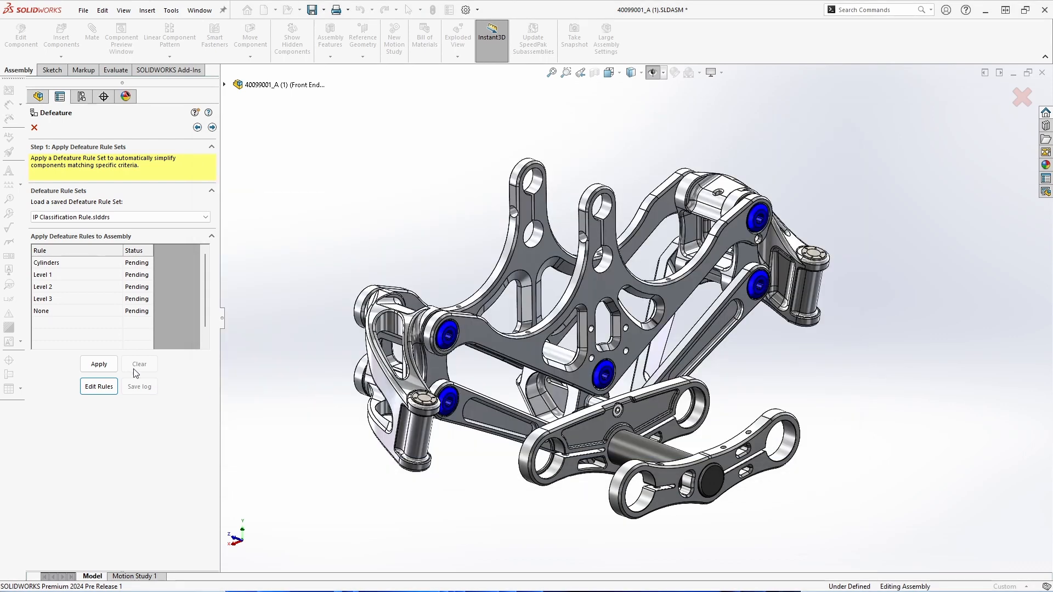
click(110, 365)
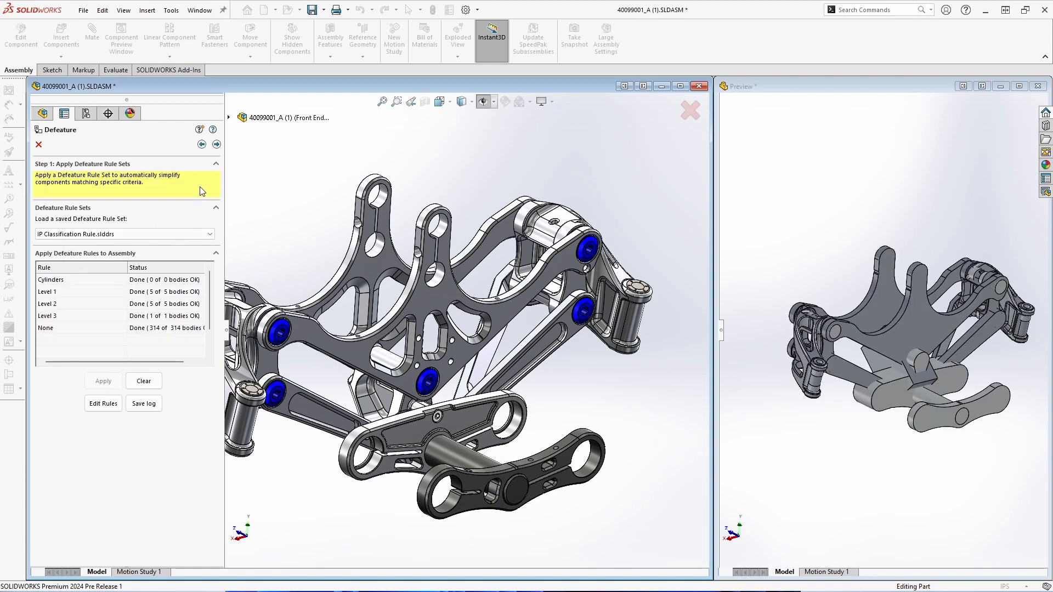
- Finish the Defeature operation without defining any groups, storing the settings for future use
click(216, 144)
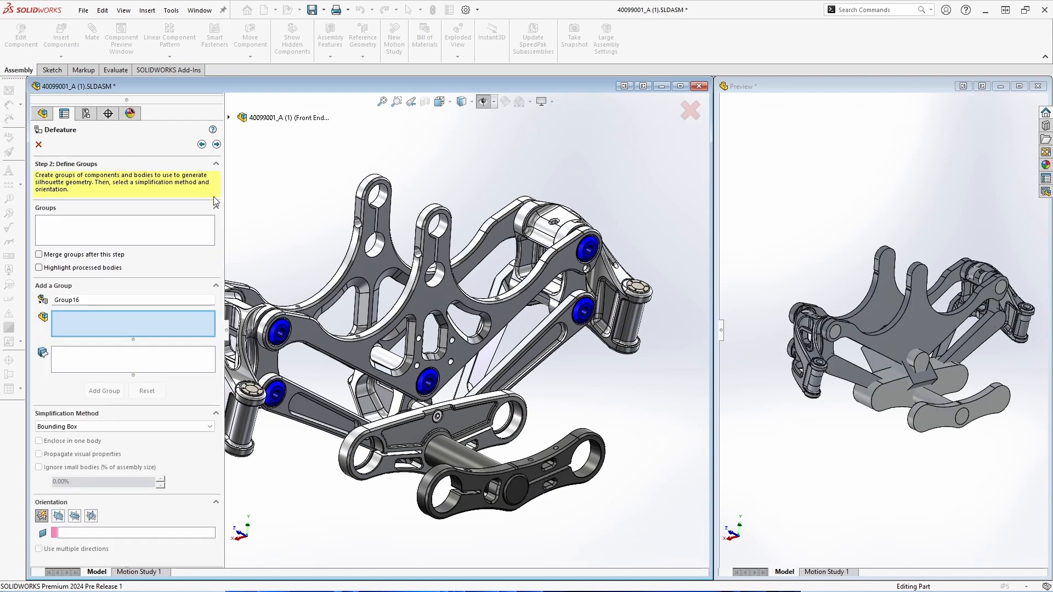
click(215, 146)
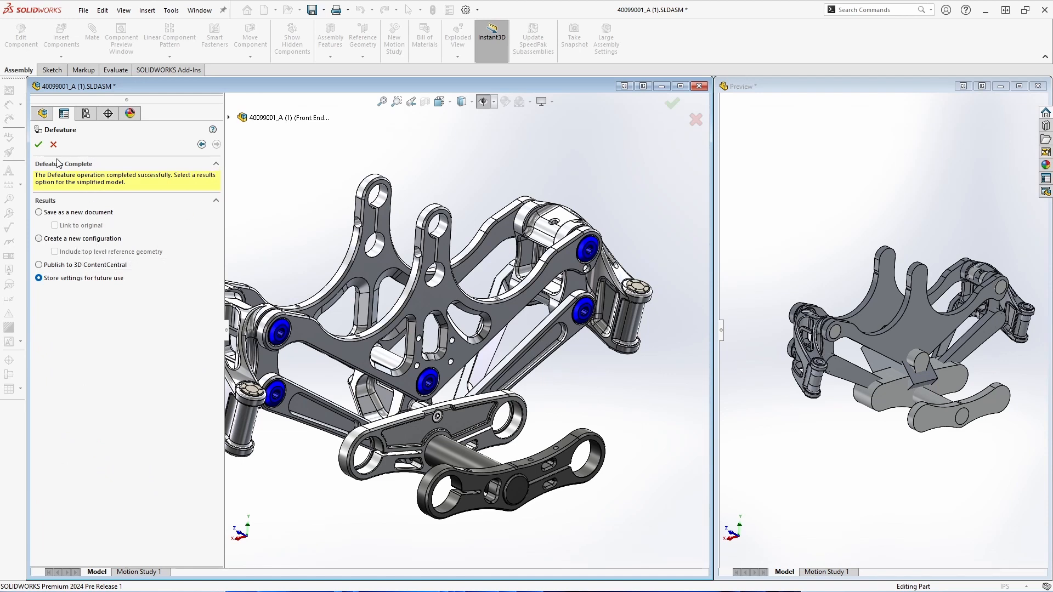
click(39, 144)
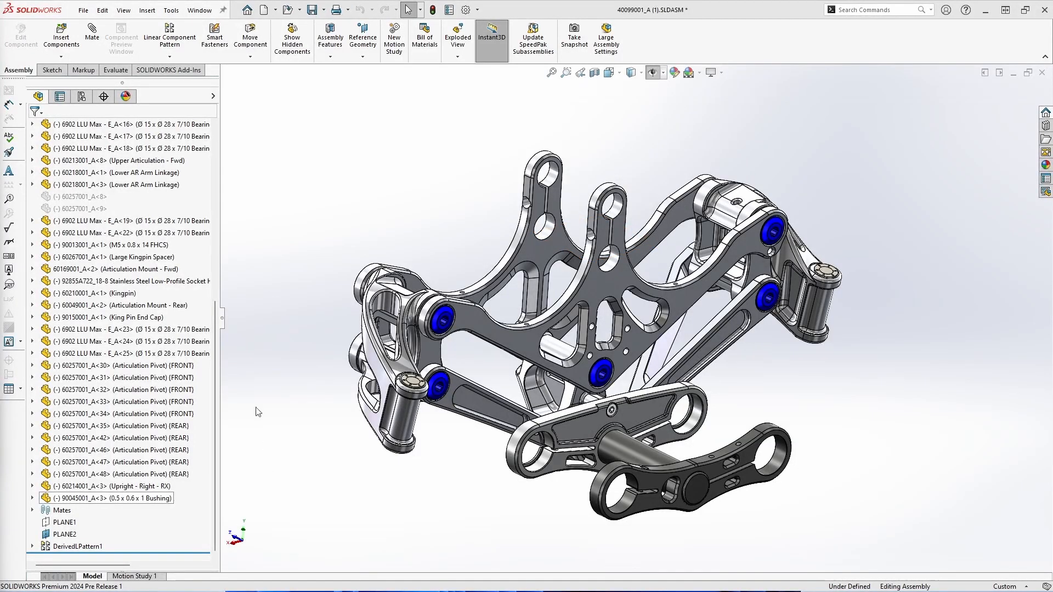
- Try to save the assembly in the SOLIDWORKS 2023 Assembly format
click(84, 13)
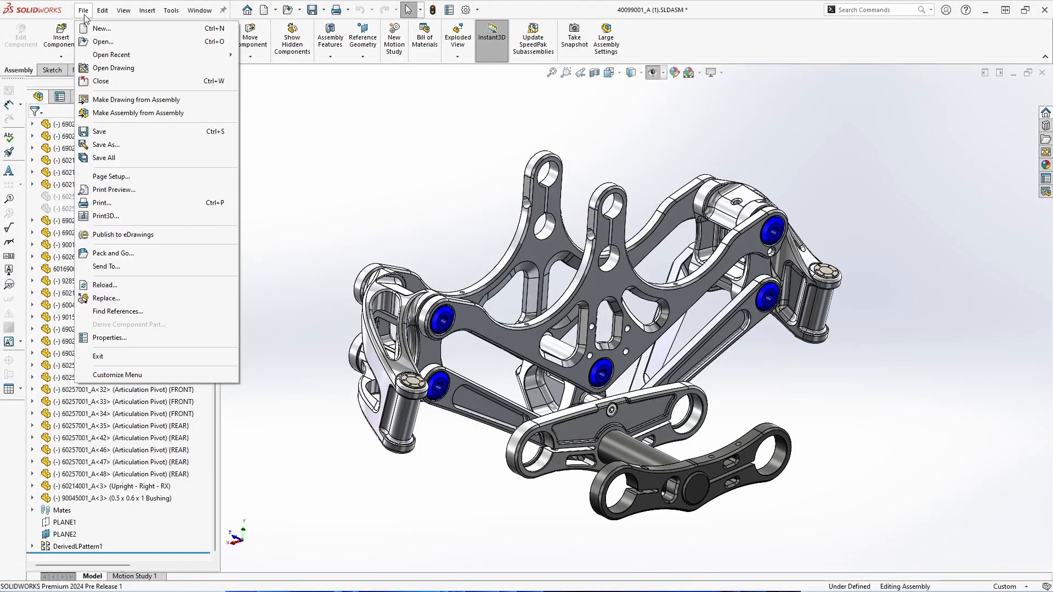
click(126, 144)
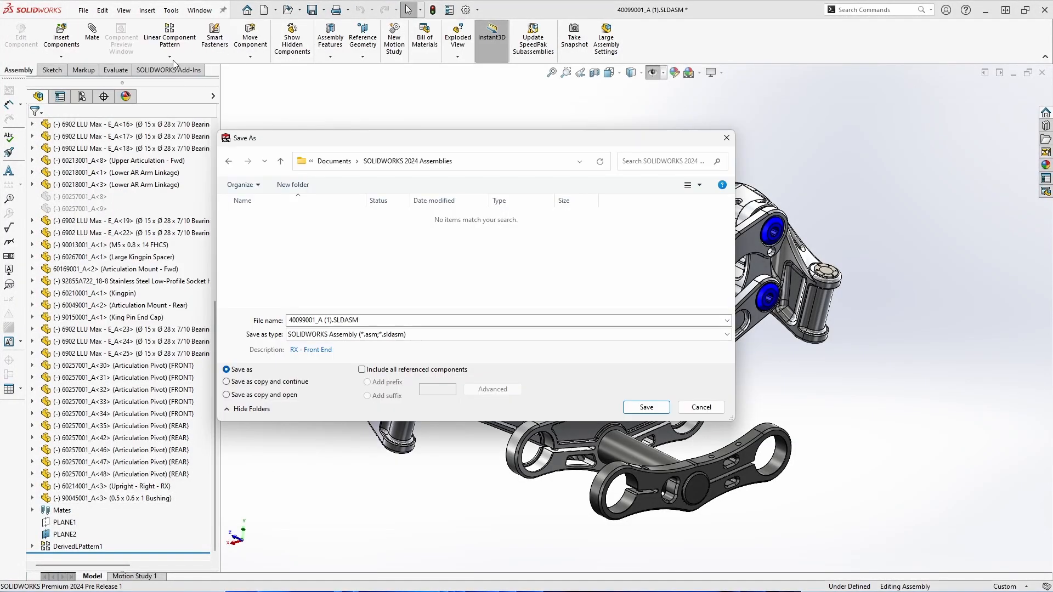
click(426, 334)
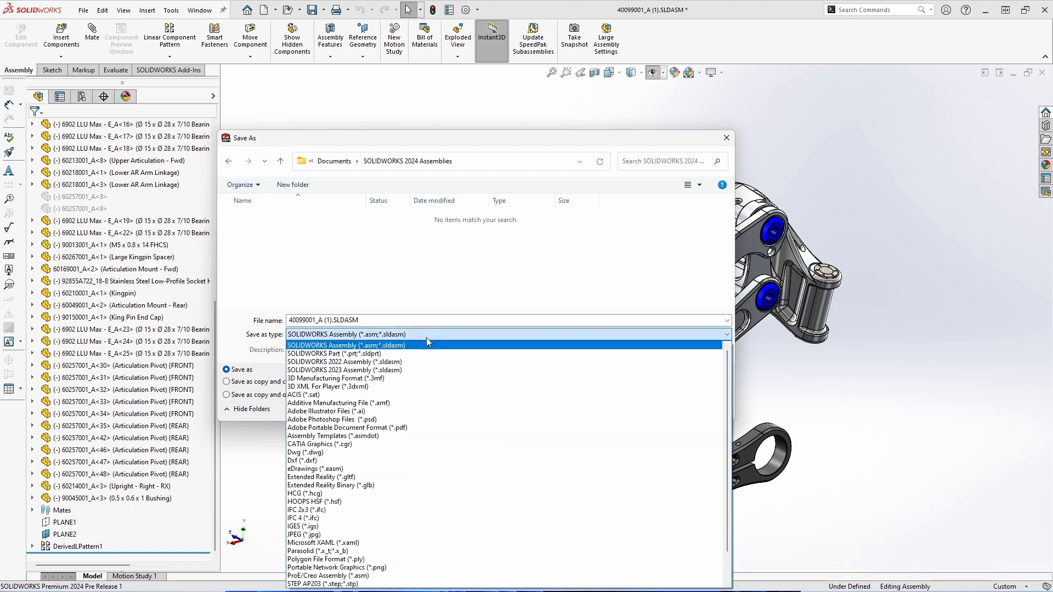
click(426, 371)
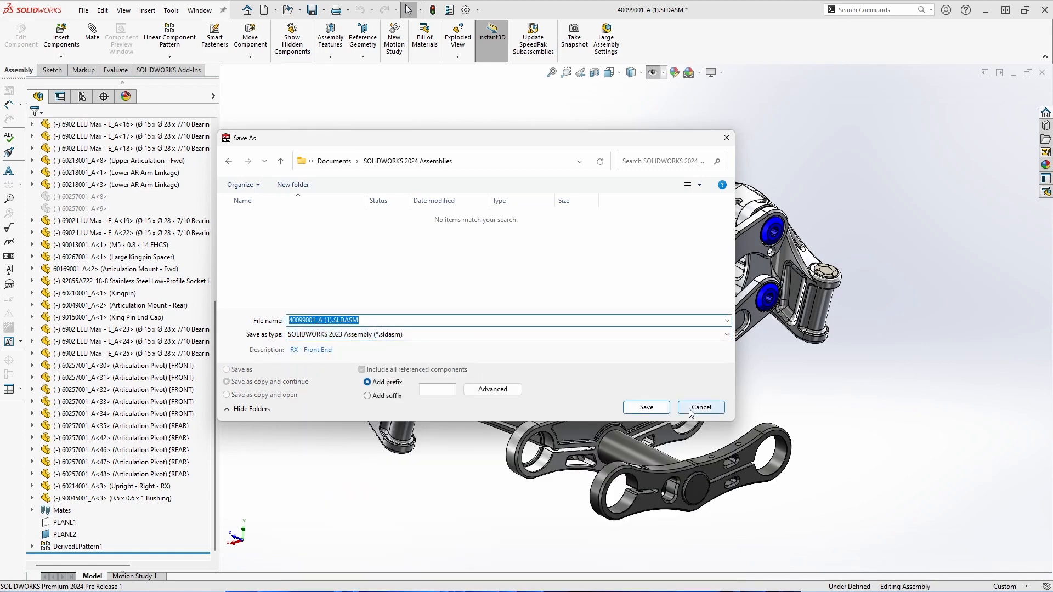
click(645, 407)
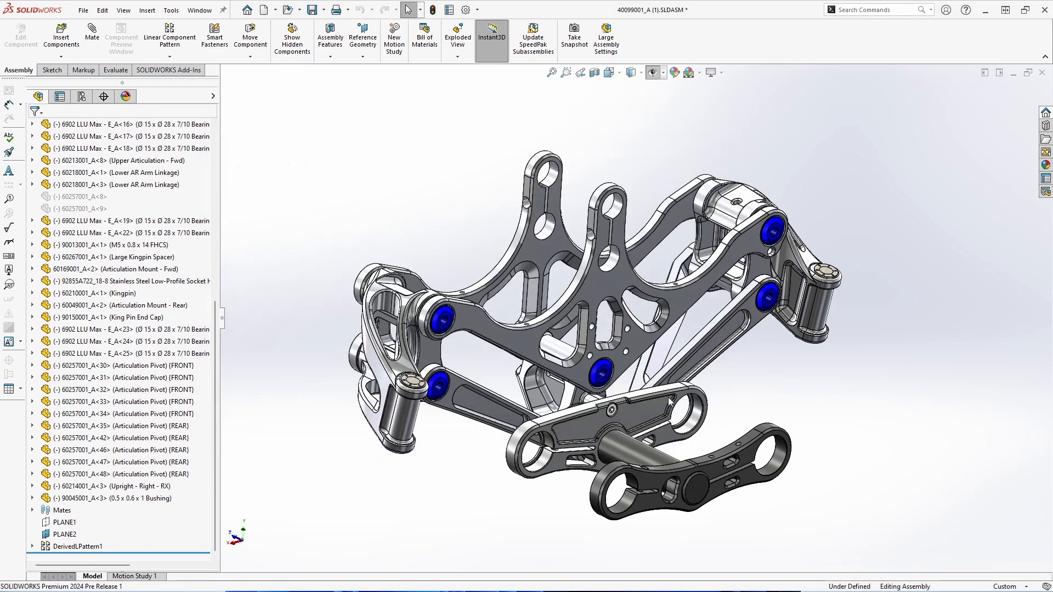
- Examine the previous-version save option and its available releases in Pack and Go, and dismiss the dialog
click(83, 10)
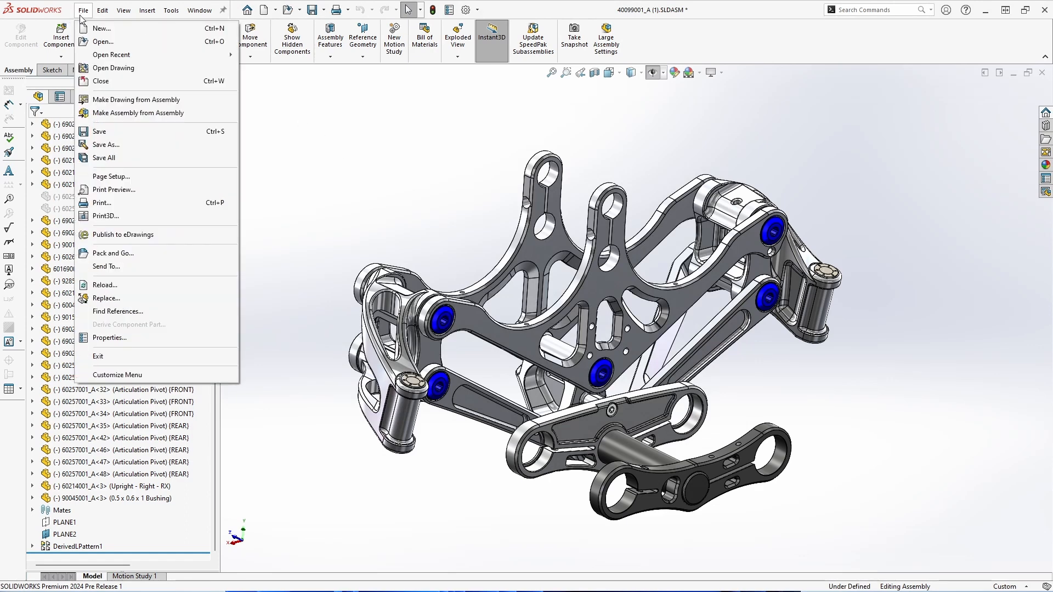
click(189, 255)
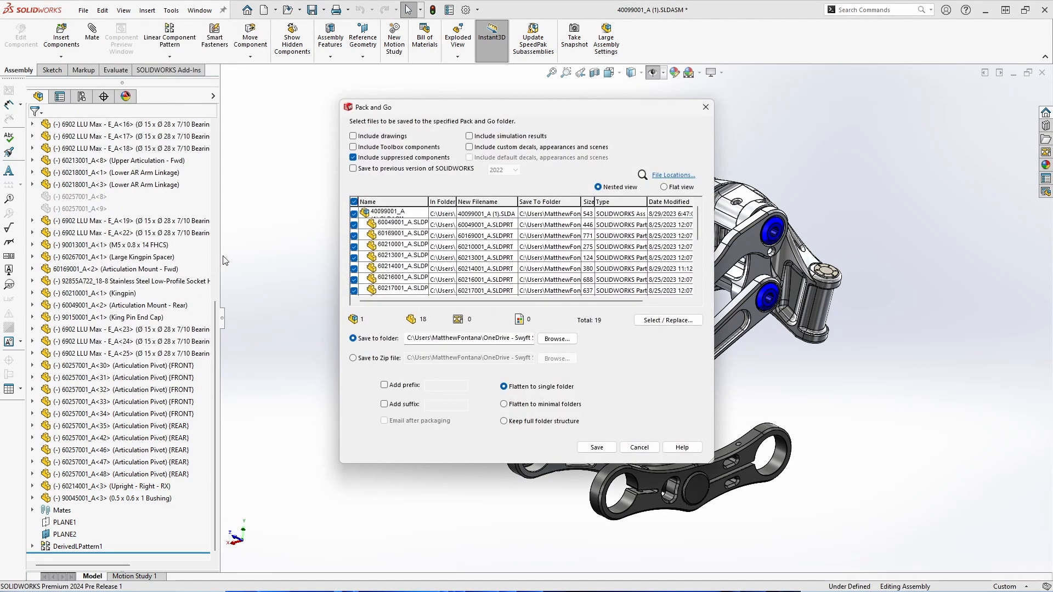
click(353, 169)
click(502, 171)
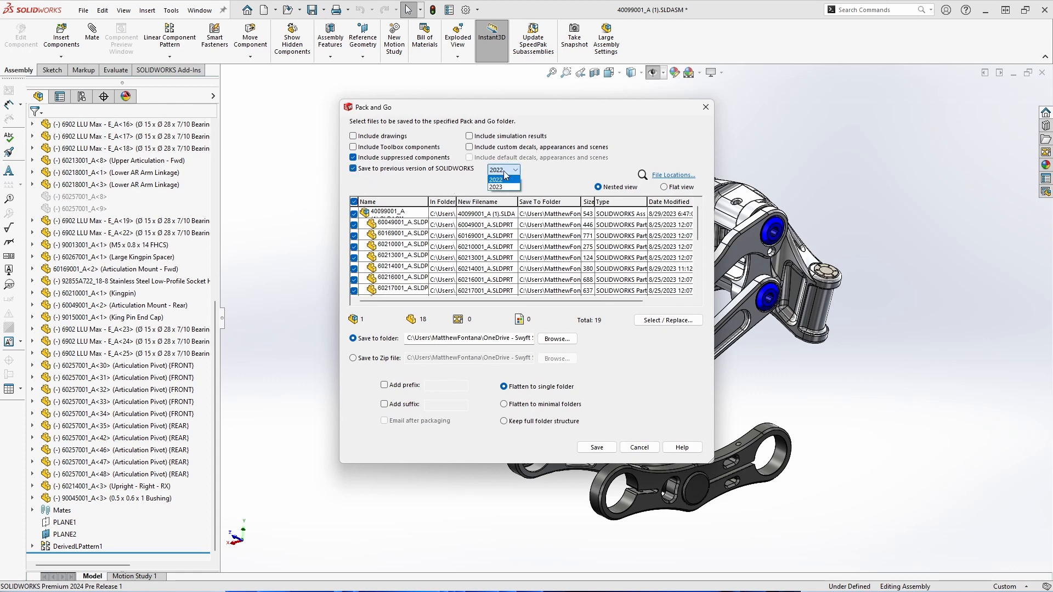
click(639, 448)
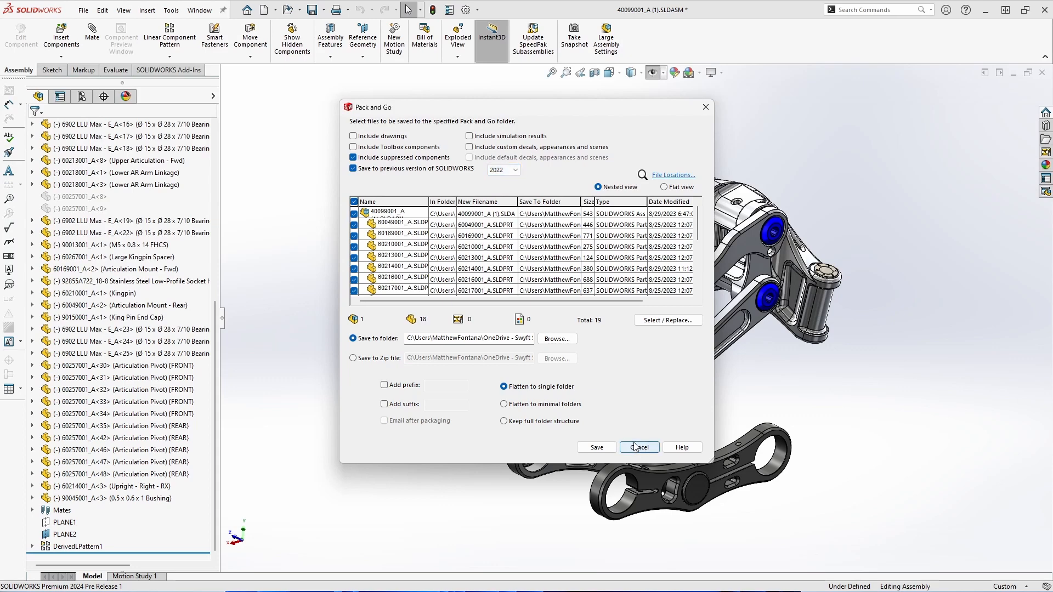
click(639, 448)
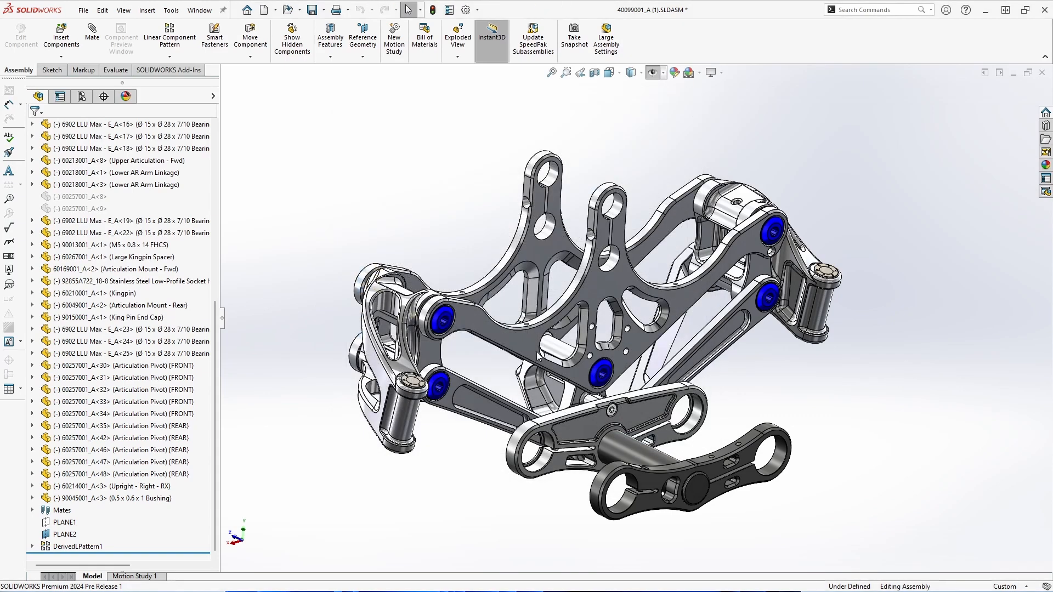
- Examine the file formats offered for saving a copy of the assembly
click(83, 10)
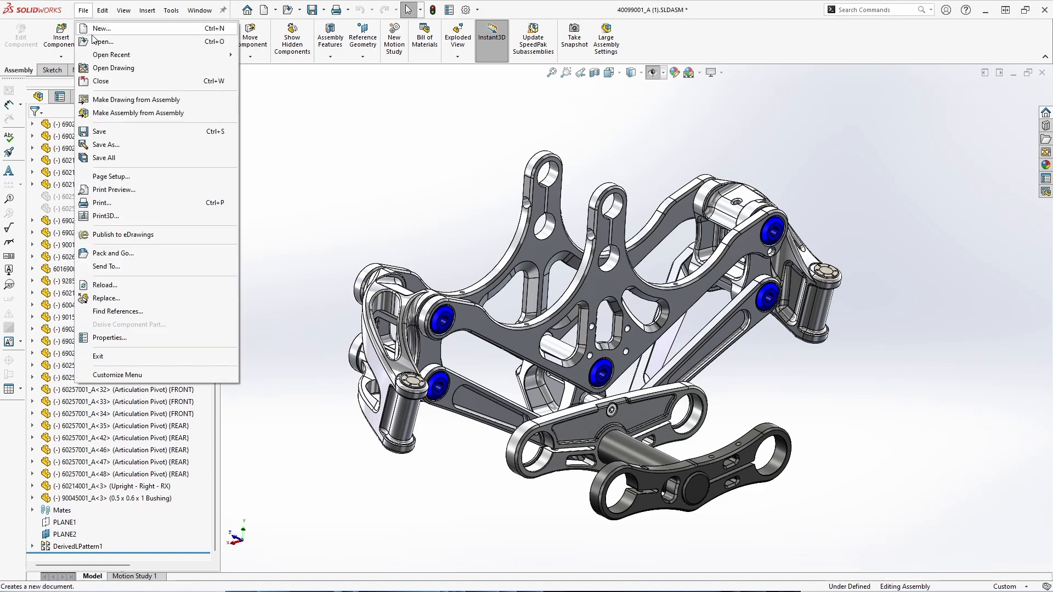
click(126, 144)
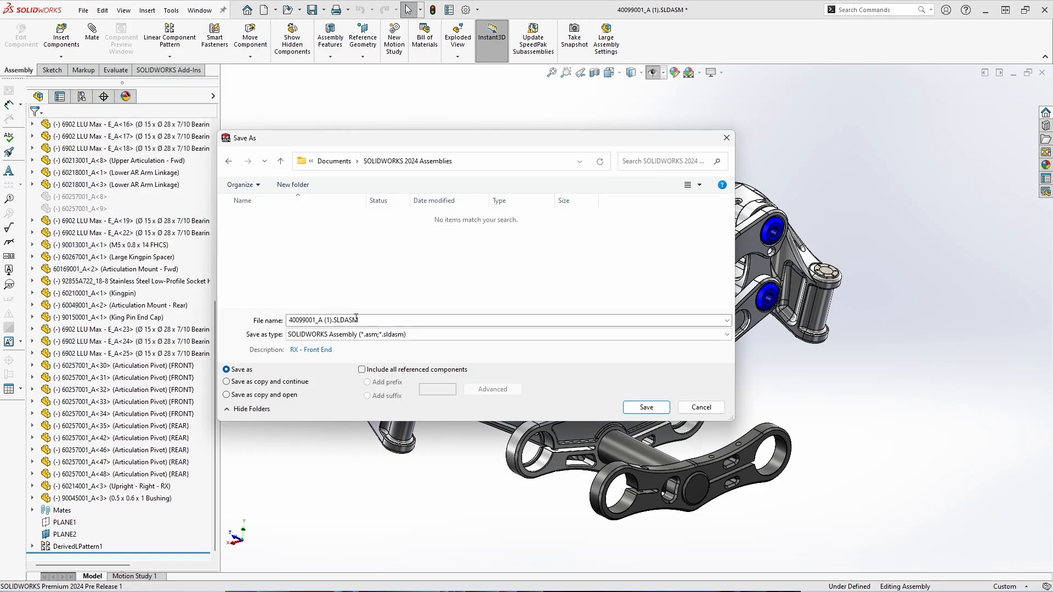
click(420, 336)
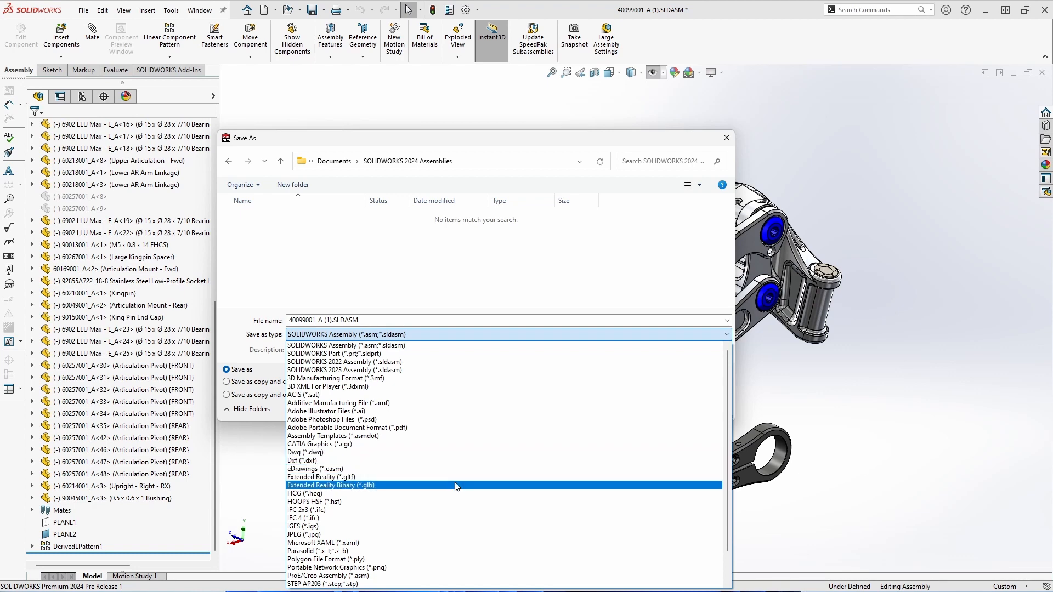
click(487, 345)
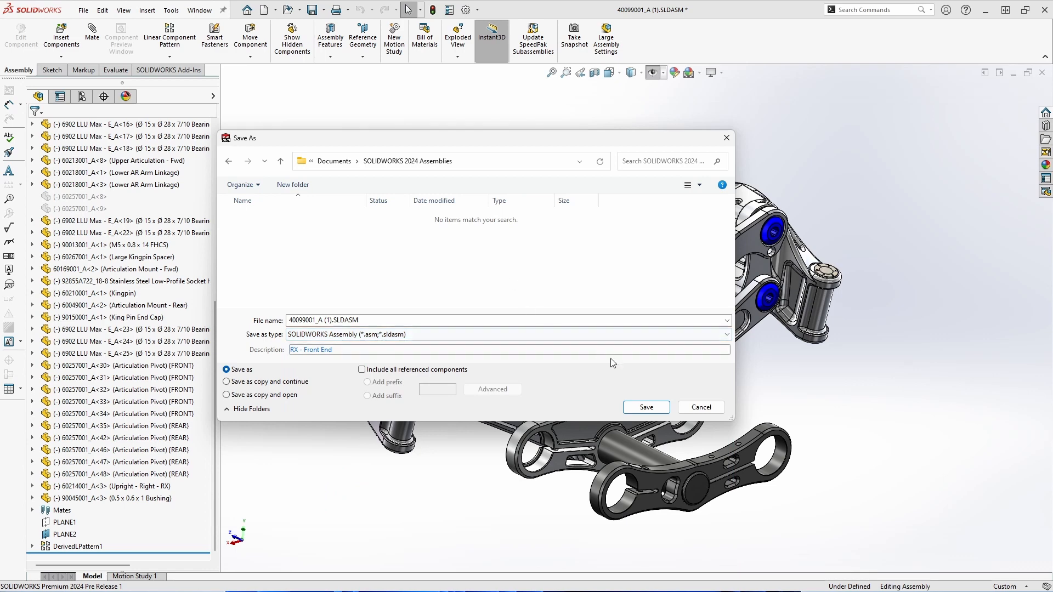
click(646, 407)
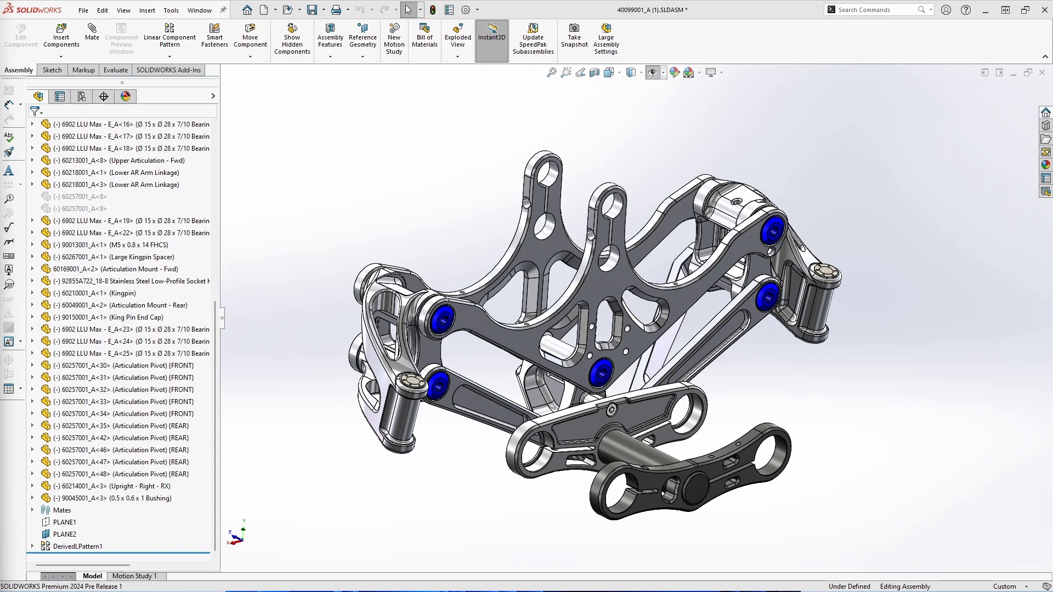
- Open the file 40099001.STEP with the import filter enabled
click(287, 9)
click(270, 199)
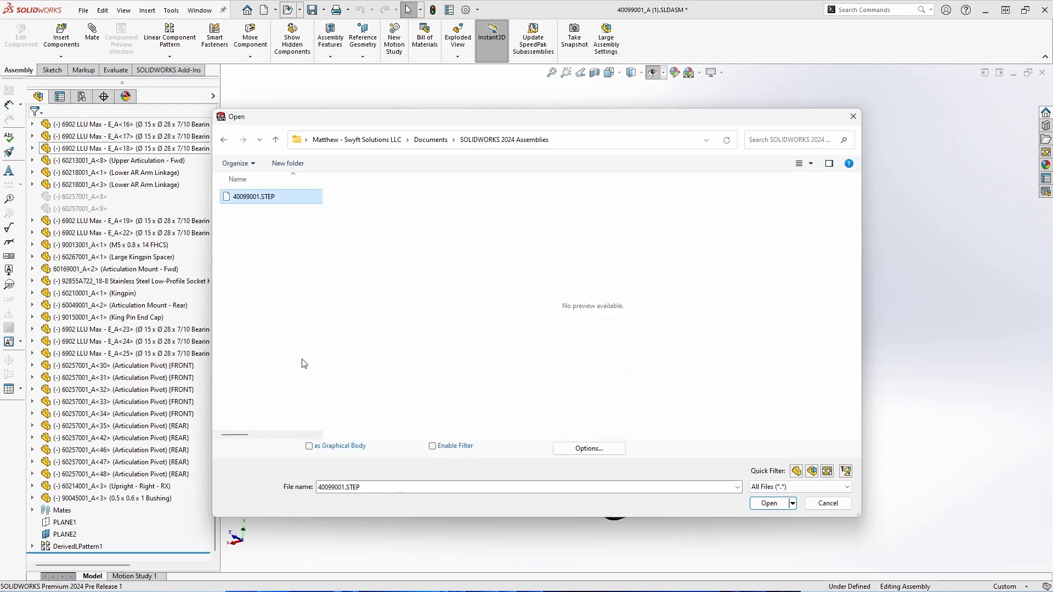
click(433, 446)
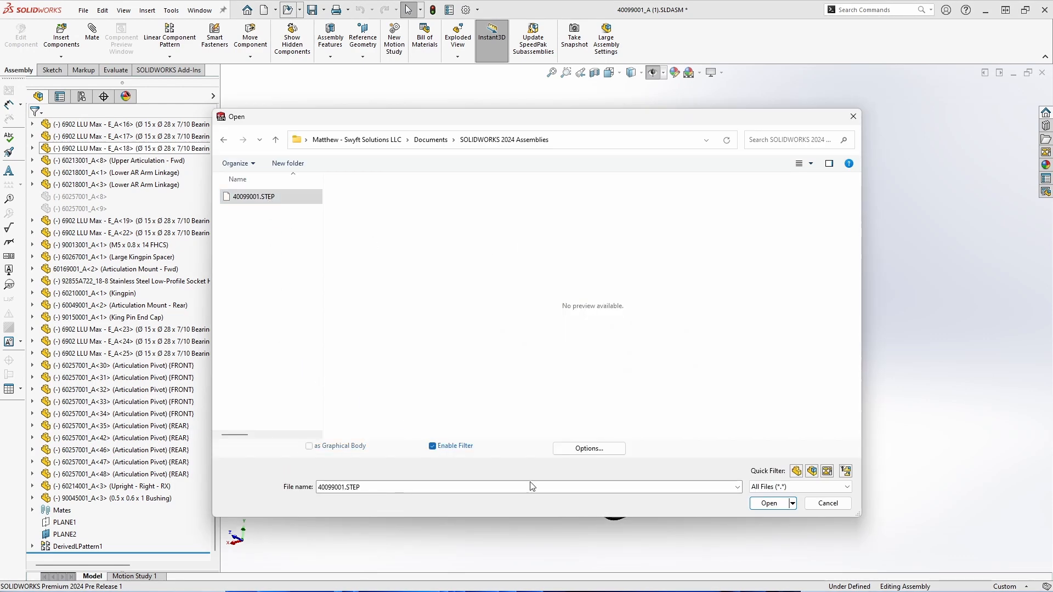
click(769, 503)
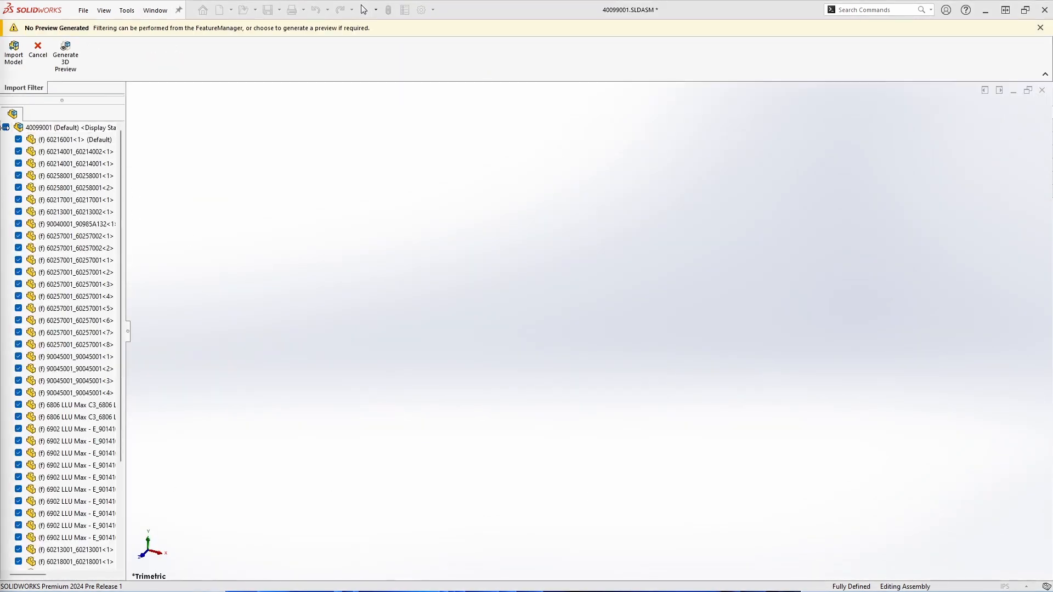
- Filter the import to component 60213001_60213002<1> only, generate its 3D preview and import the model
click(5, 127)
click(18, 212)
click(65, 58)
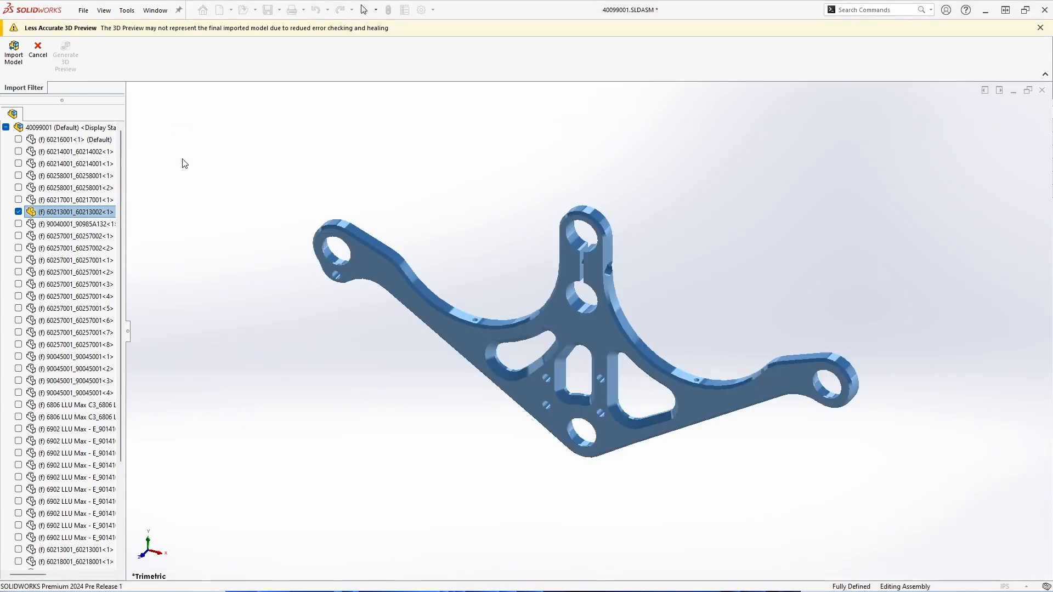
middle_drag(389, 480, 398, 453)
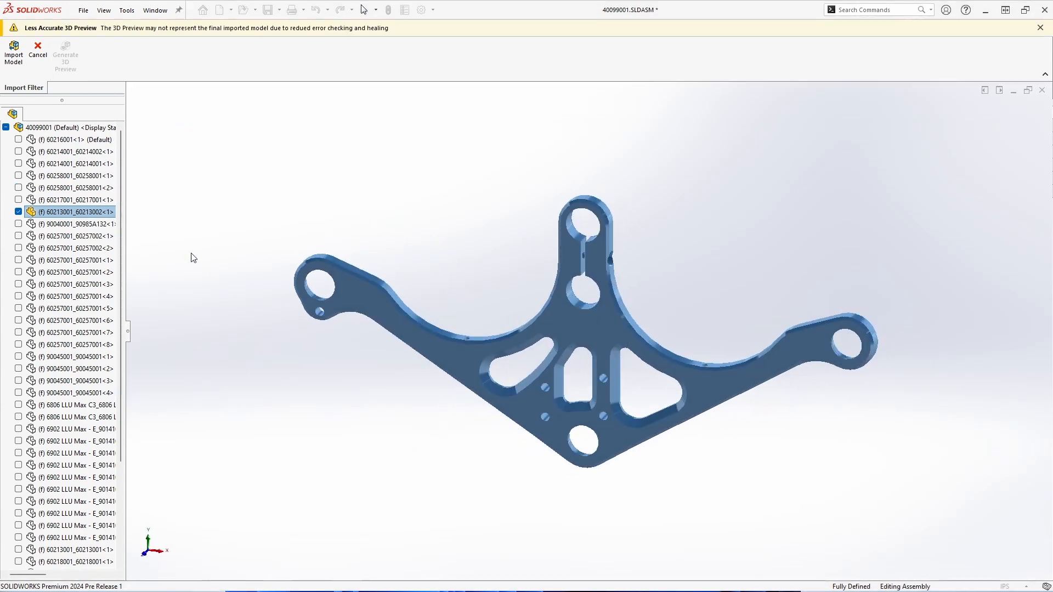
click(16, 69)
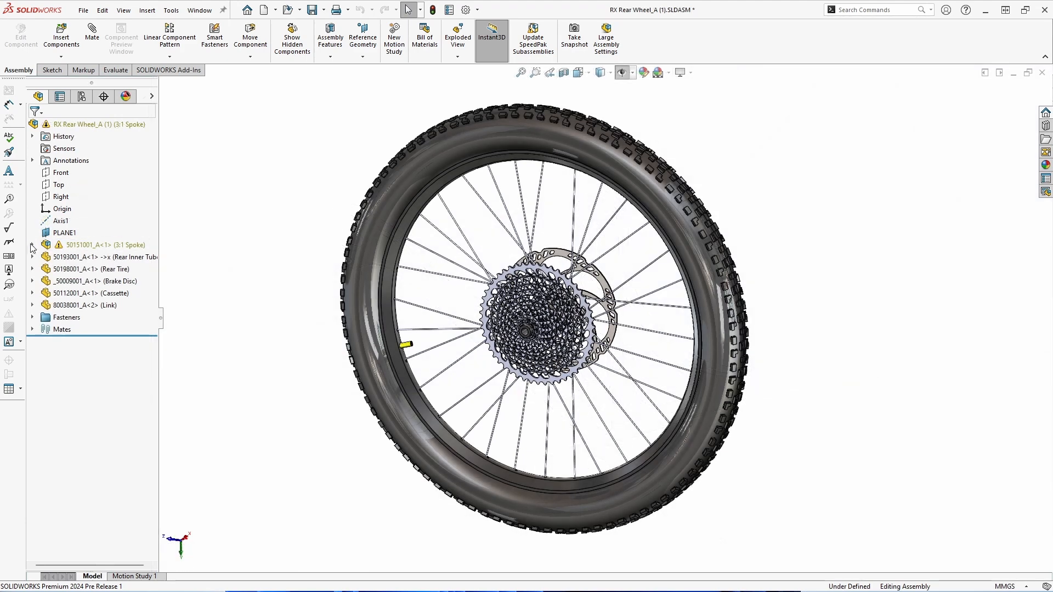
- Examine the definition of circular pattern LocalCirPattern2 in subassembly 50151001_A<1> of the rear wheel, leaving its settings unedited
click(32, 246)
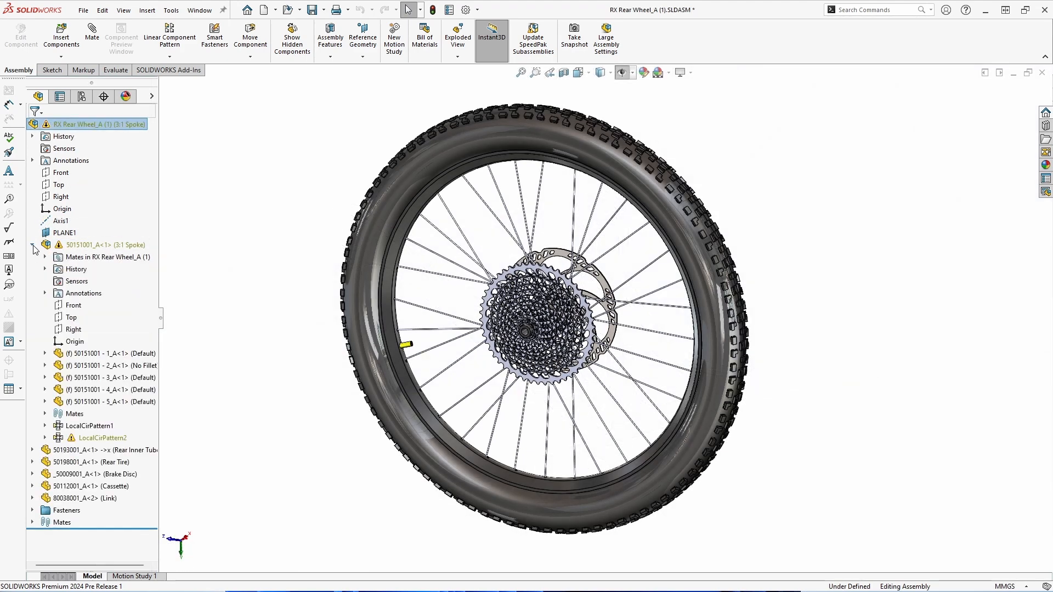
click(45, 438)
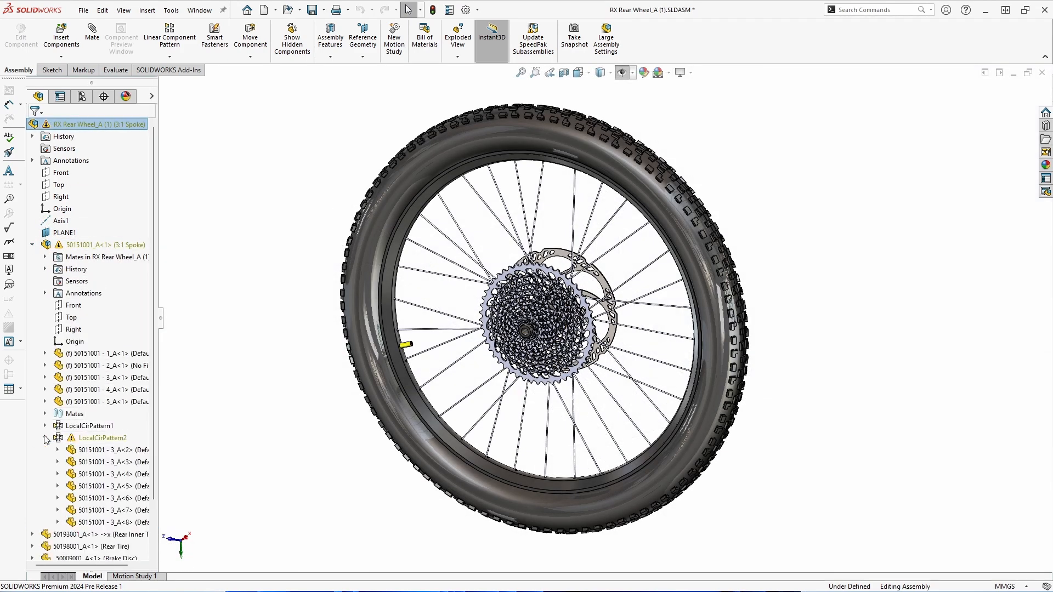
right_click(74, 438)
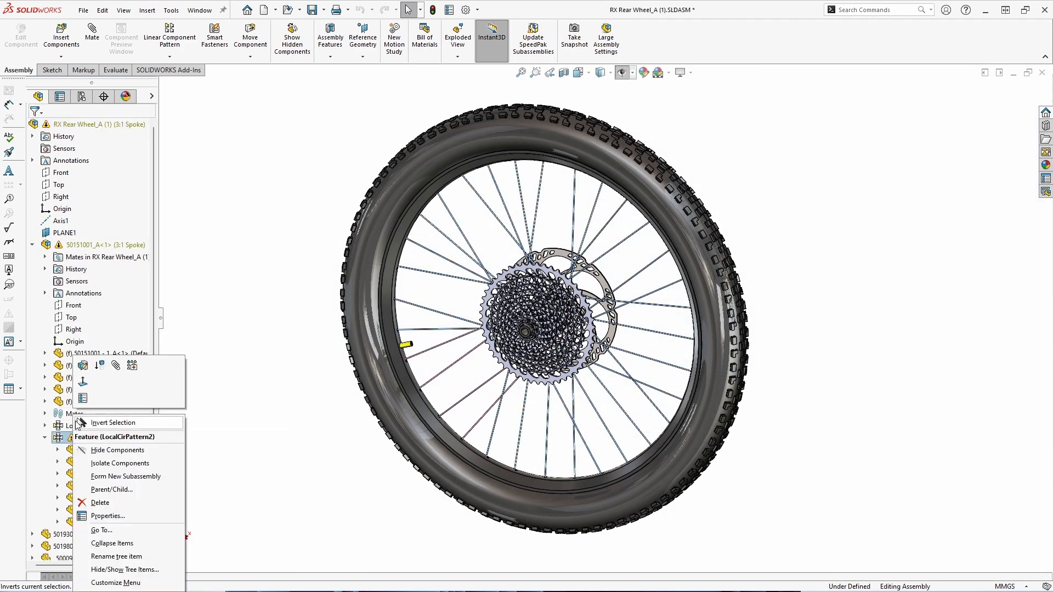
click(83, 365)
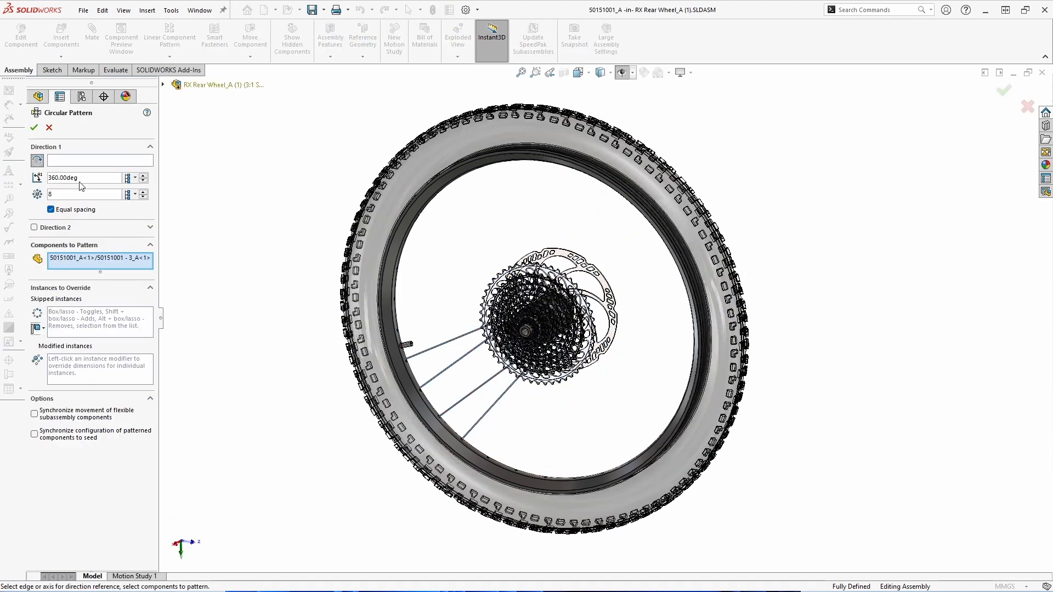
click(48, 128)
- Automatically repair the missing reference of circular pattern LocalCirPattern2 in the 50151001_A<1> subassembly
right_click(98, 442)
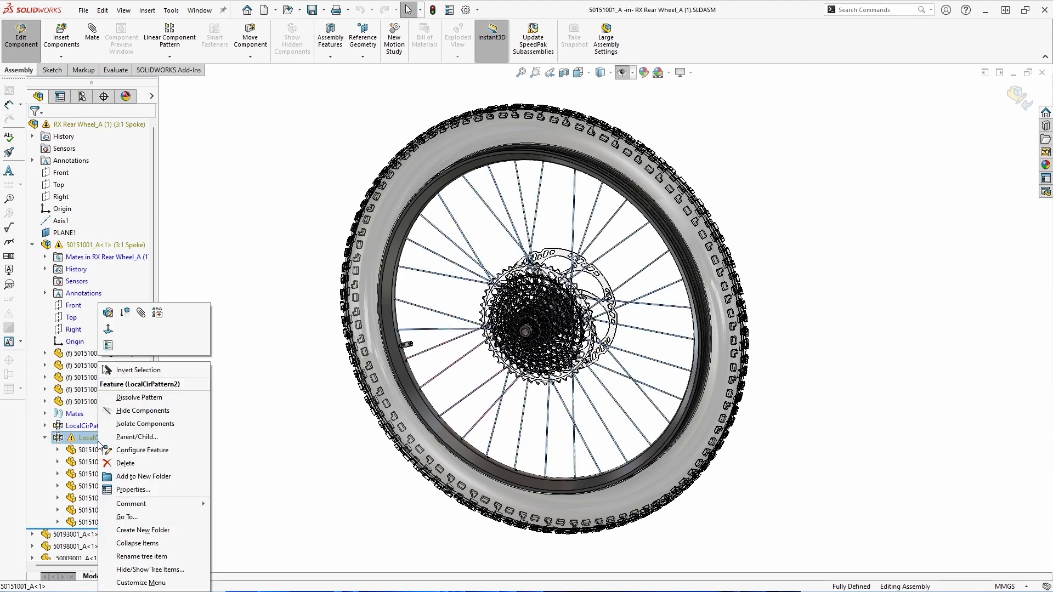
click(156, 314)
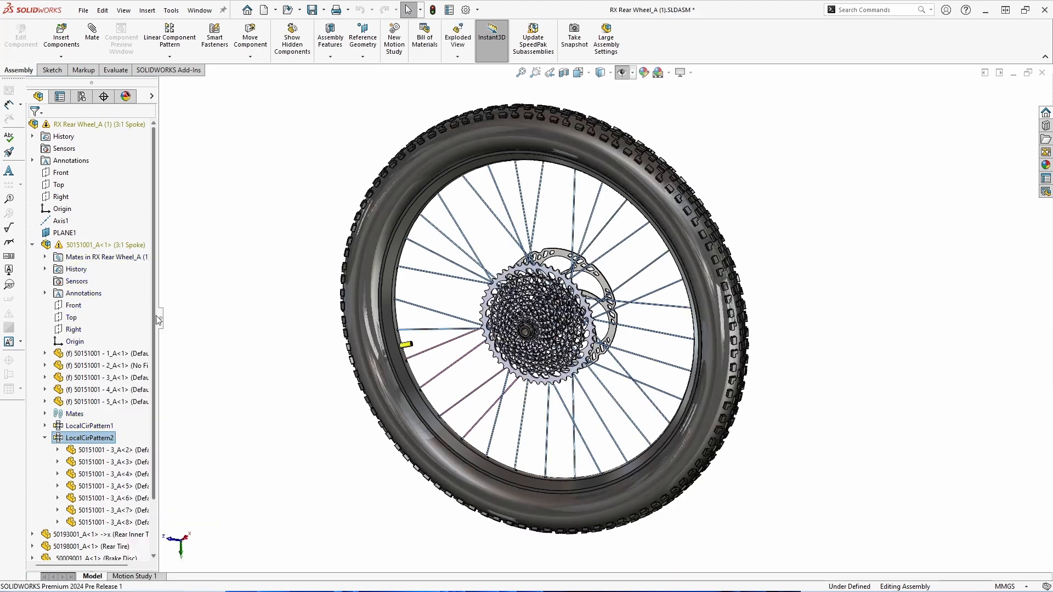